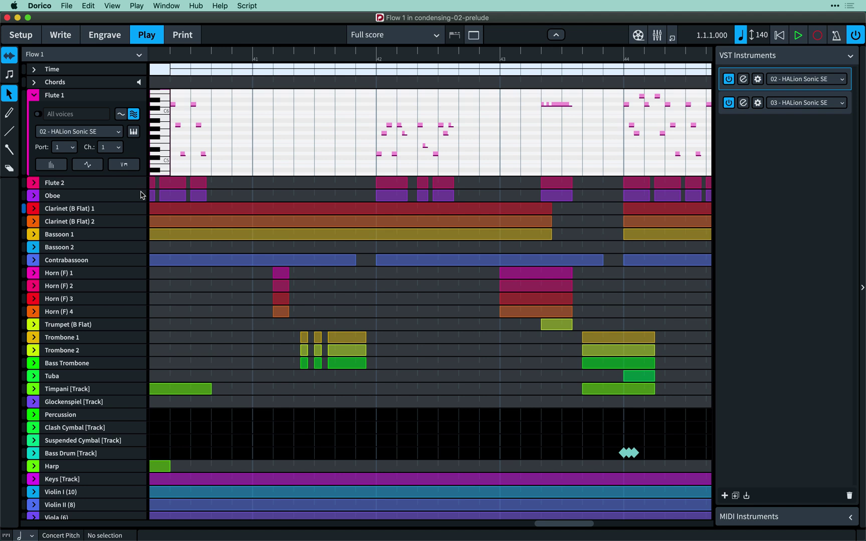
# Keep Flute 1 on 02 - HALion Sonic SE and open that instrument to view its sounds.
pyautogui.click(120, 132)
pyautogui.click(129, 153)
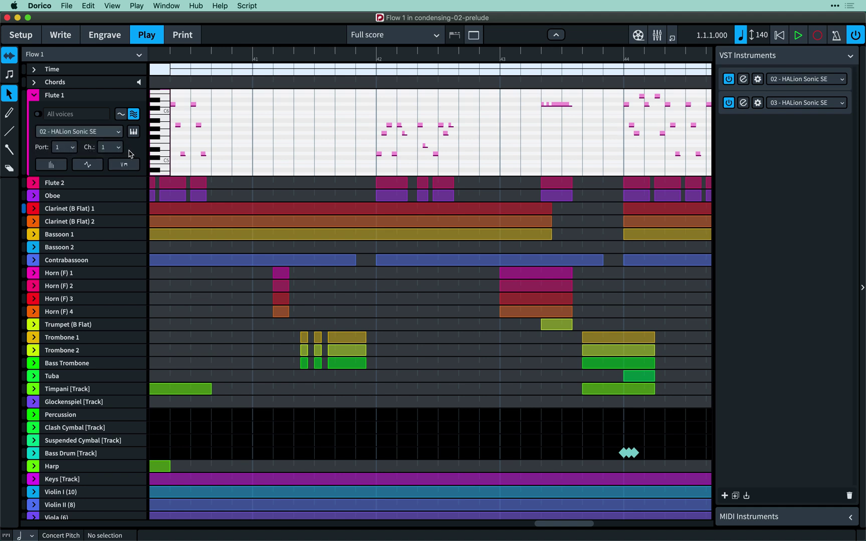
pyautogui.click(744, 79)
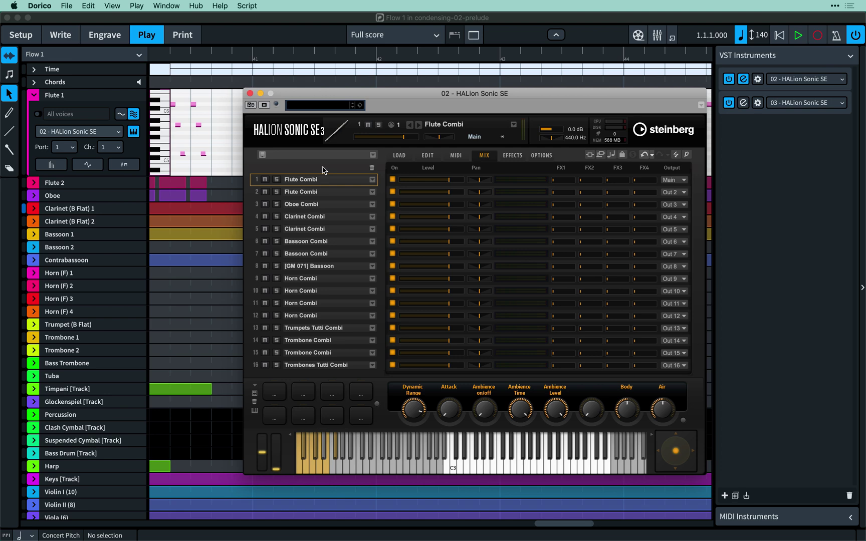
# Browse the HSO Celli Combi, Cello Solo and Clarinet Solo expression maps.
pyautogui.click(137, 6)
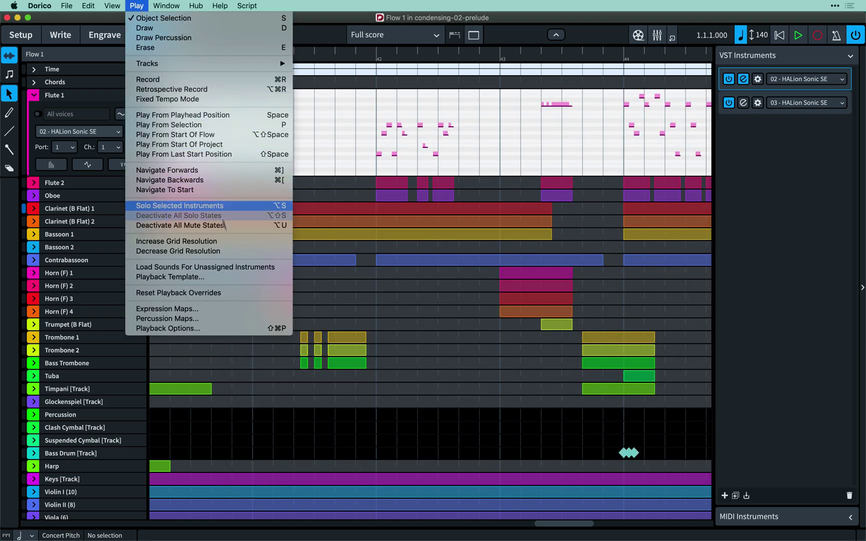
pyautogui.click(240, 314)
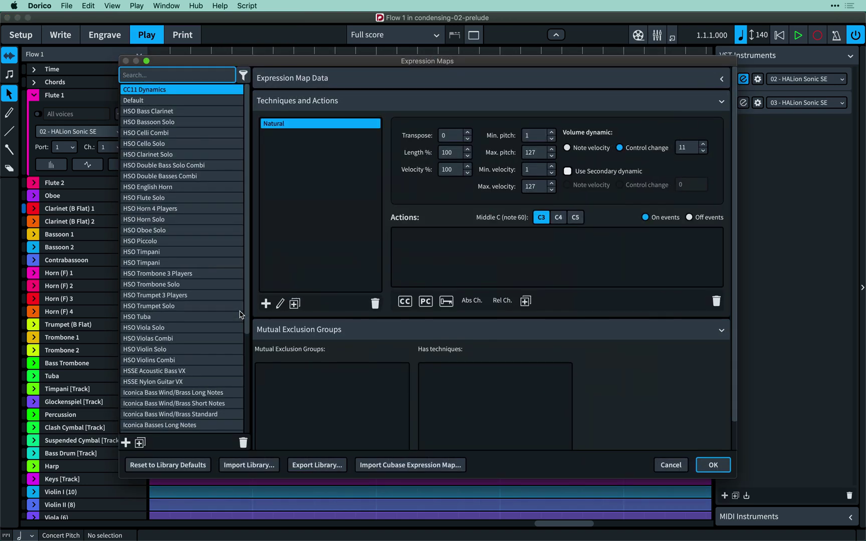
pyautogui.click(202, 135)
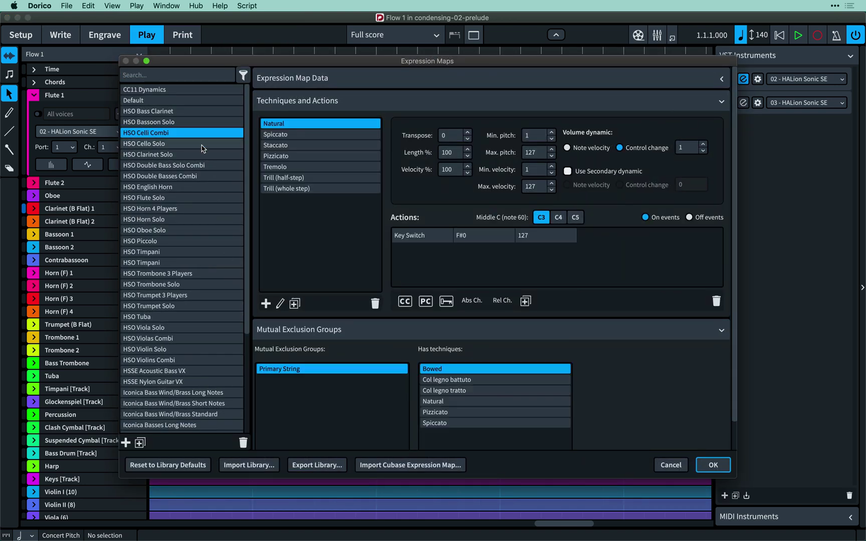
pyautogui.click(202, 144)
pyautogui.click(203, 154)
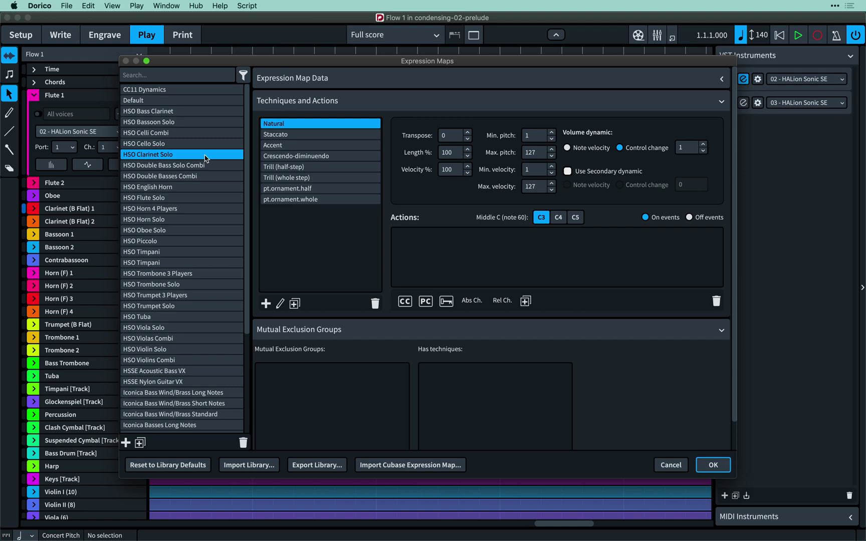
# Cancel the expression maps, then inspect and close the 03 HALion Sonic SE's loaded sounds.
pyautogui.click(670, 465)
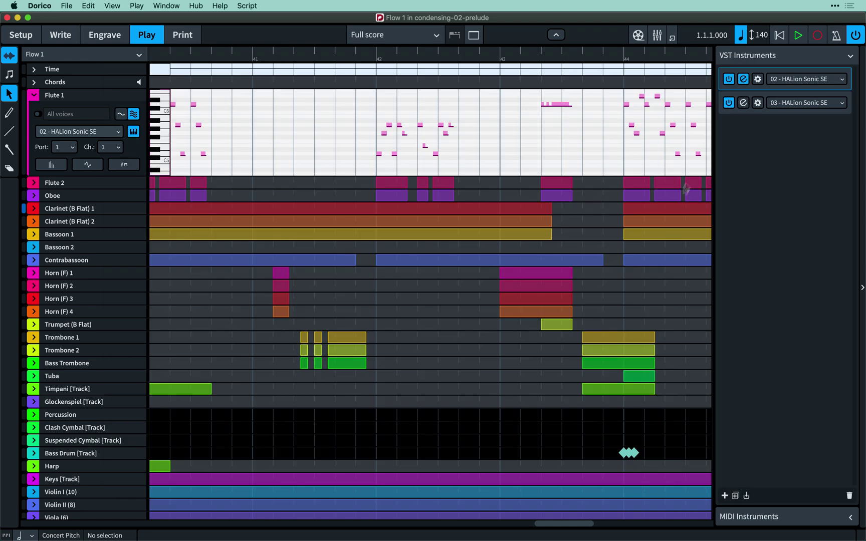
pyautogui.click(744, 103)
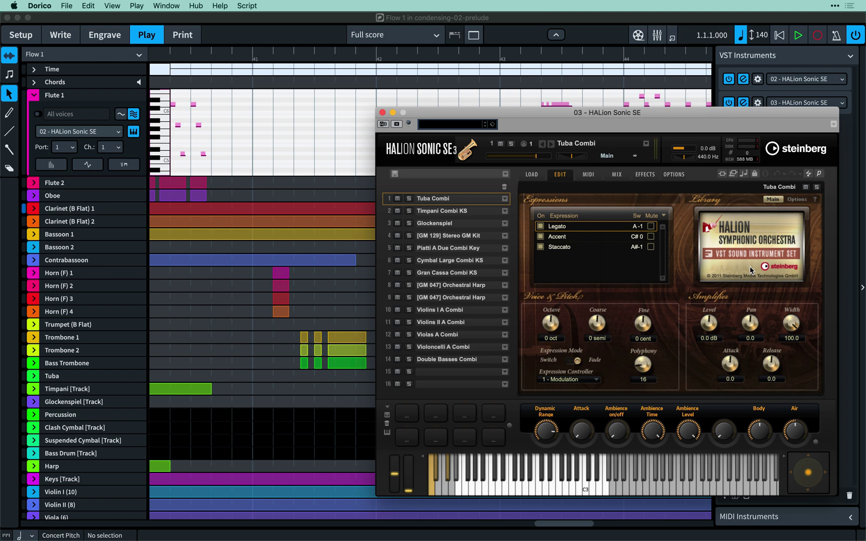
pyautogui.click(381, 112)
# Compare the HSSE+HSO (Pro) with Vibrant E Piano, Iconica Sections and Players, and Piano, Choir, Strings templates.
pyautogui.click(137, 6)
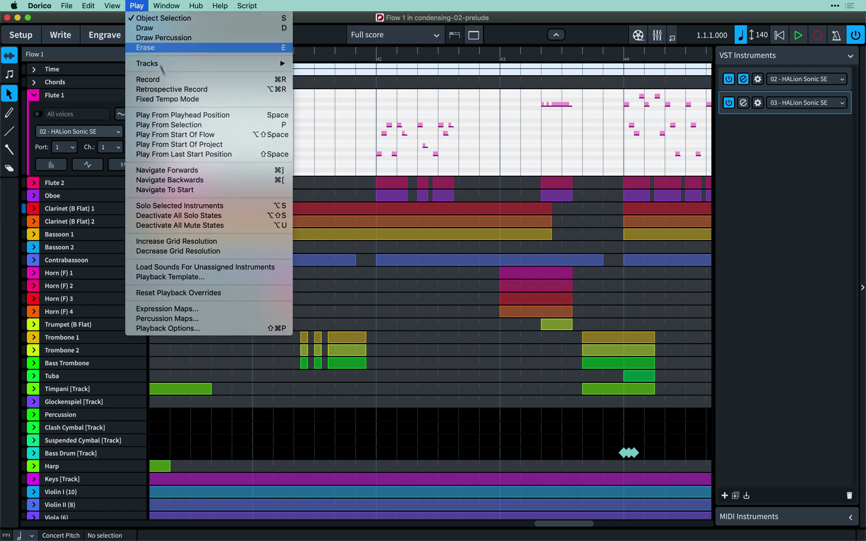
pyautogui.click(243, 276)
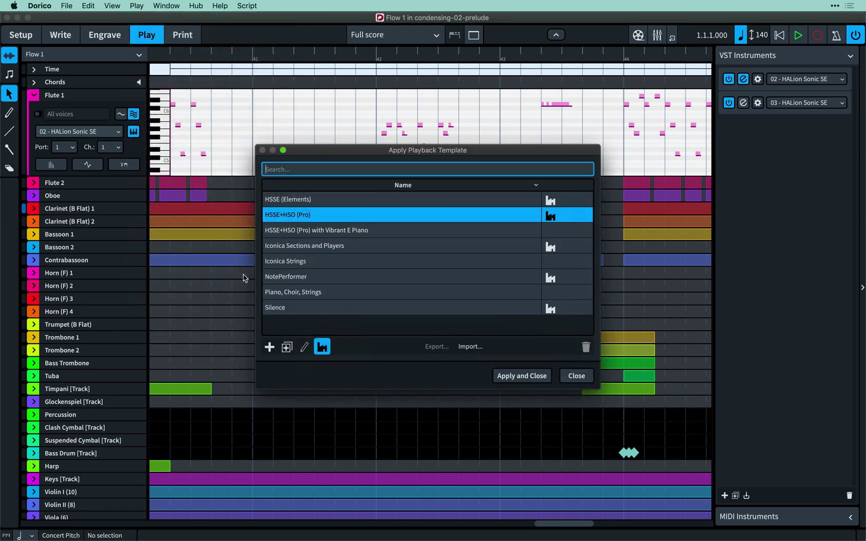
pyautogui.click(358, 230)
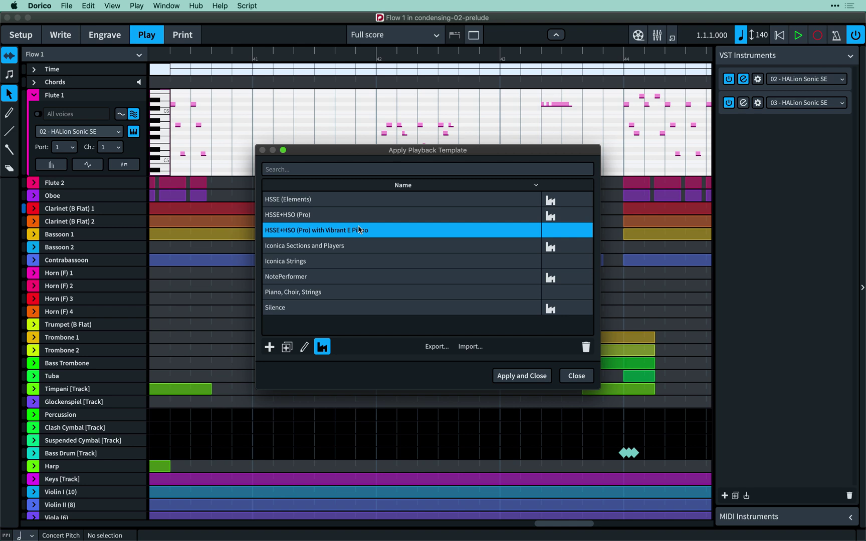
pyautogui.click(365, 246)
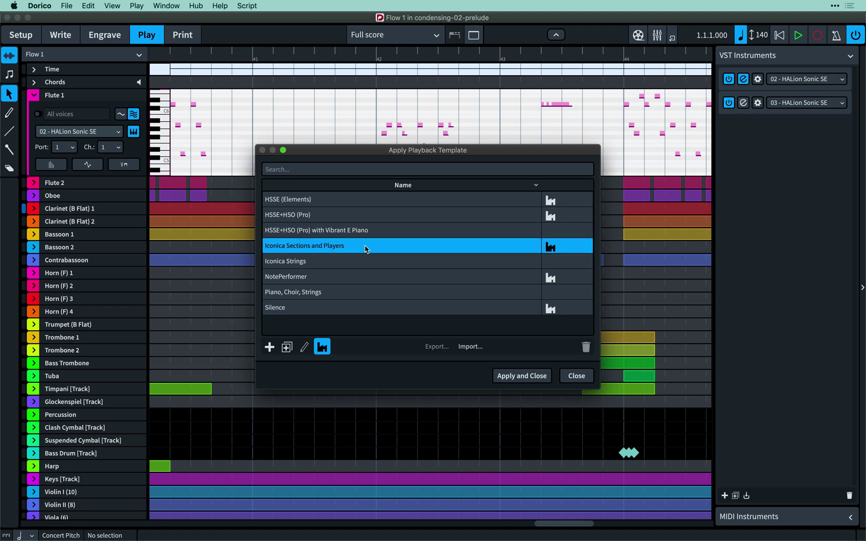
pyautogui.click(369, 290)
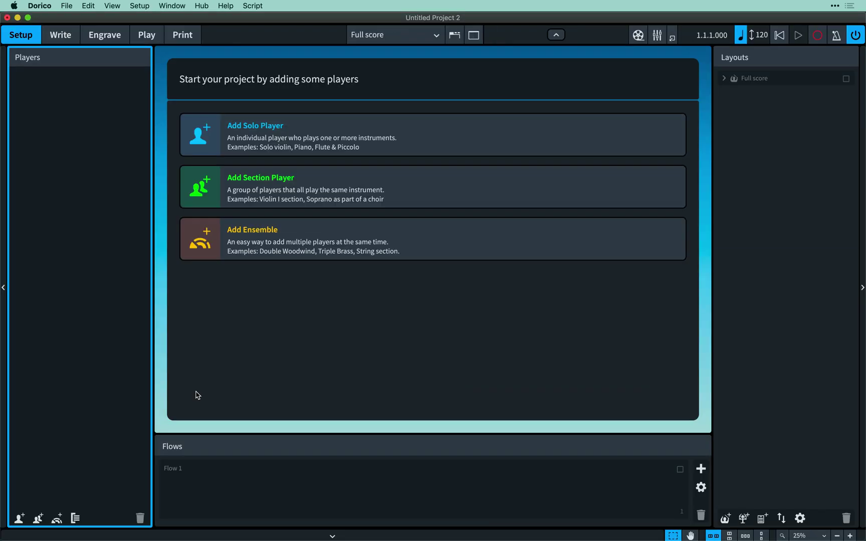
pyautogui.click(40, 6)
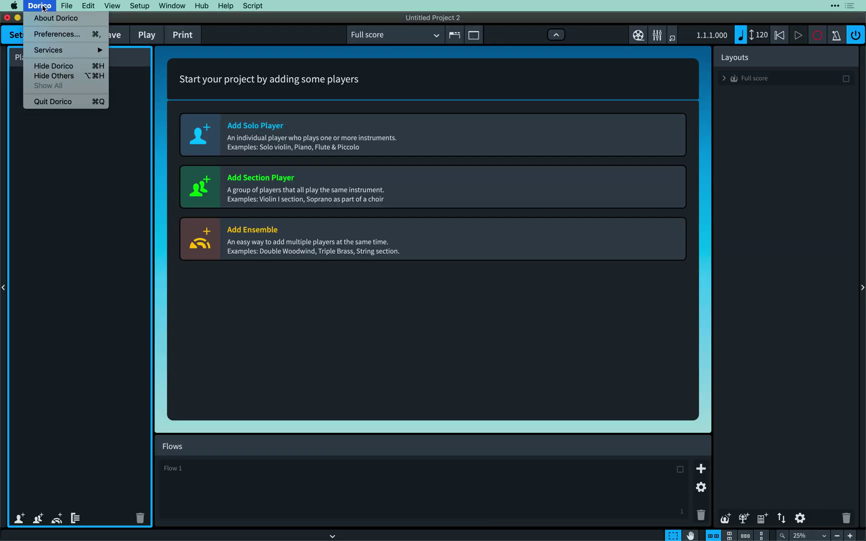
pyautogui.click(57, 34)
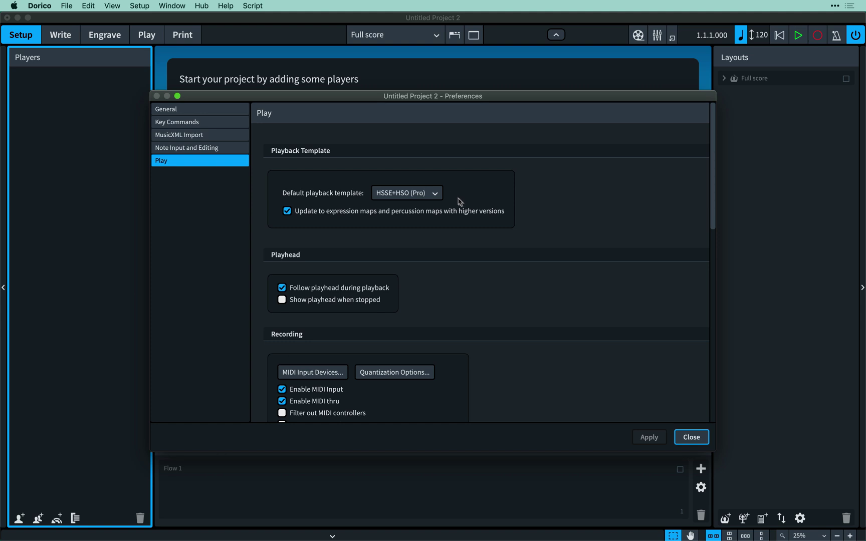
pyautogui.click(696, 440)
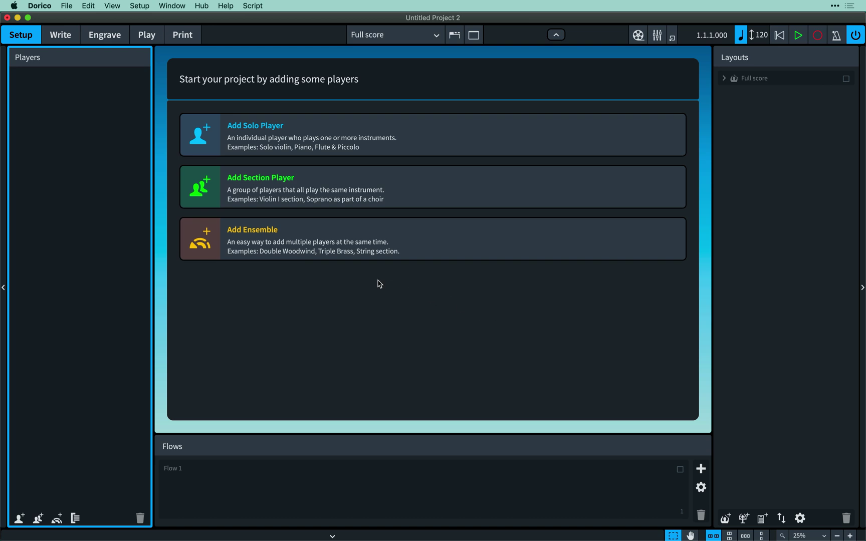
# Add the Singers 4-part Choir (SATB) ensemble of Soprano, Alto, Tenor and Bass.
pyautogui.click(289, 244)
pyautogui.click(204, 132)
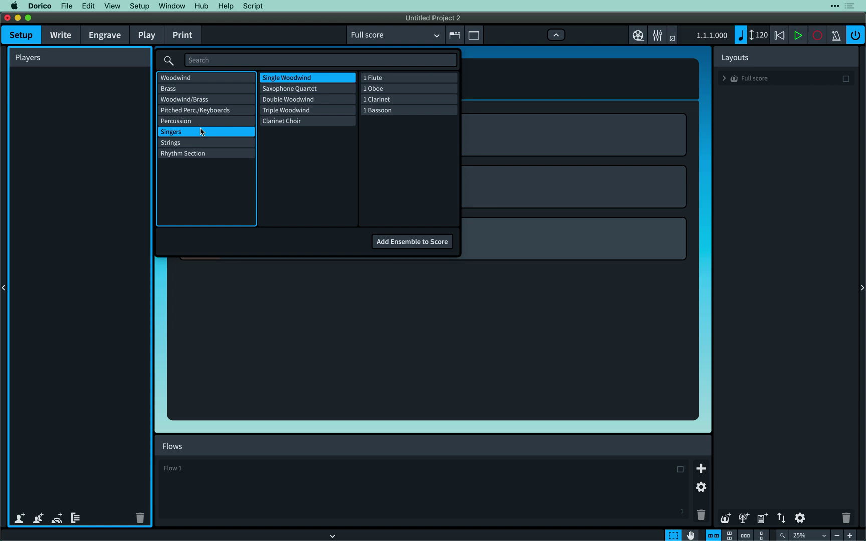
pyautogui.click(399, 242)
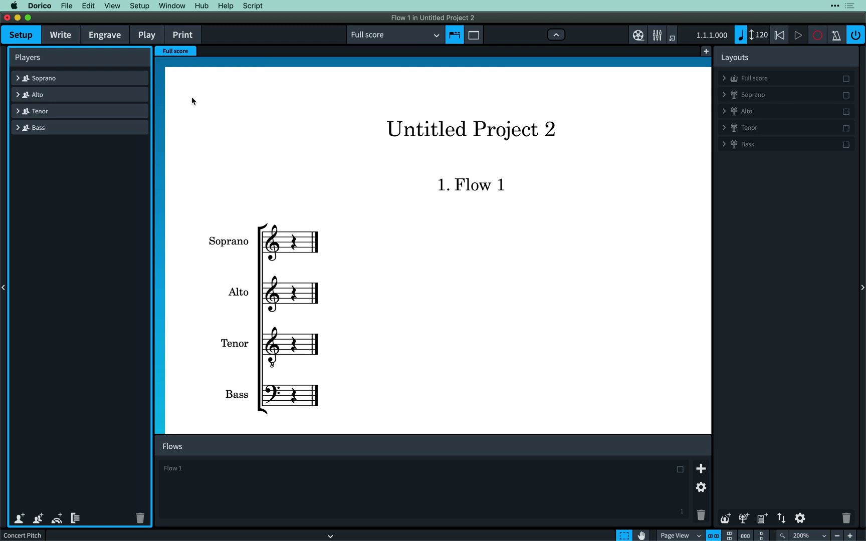
# In Play mode, show the edit page of the choir HALion's slot 1 Sustain Ah sound and expand Soprano.
pyautogui.click(151, 38)
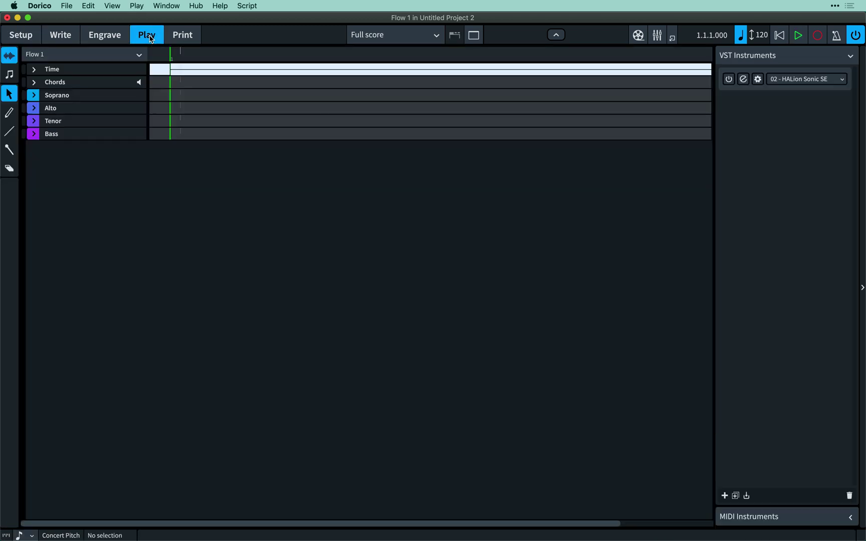
pyautogui.click(744, 79)
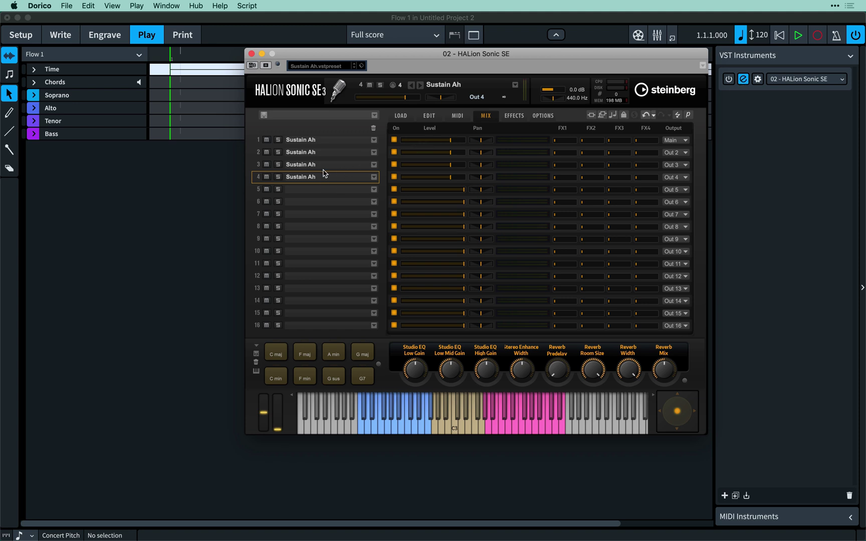
pyautogui.click(325, 165)
pyautogui.click(326, 153)
pyautogui.click(325, 141)
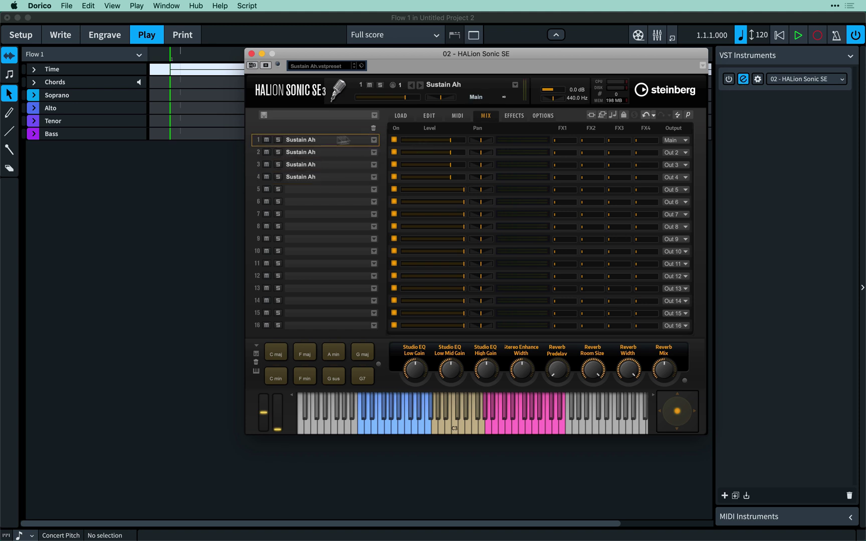
pyautogui.click(429, 116)
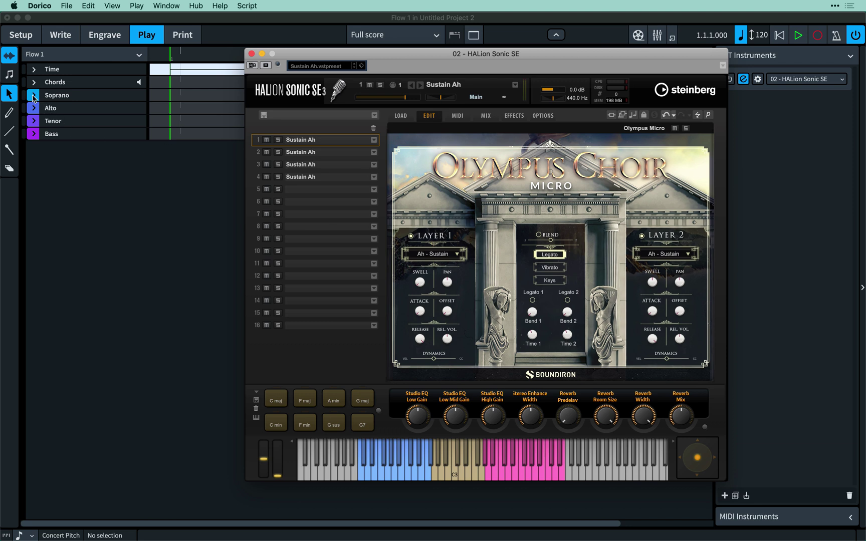
pyautogui.click(32, 97)
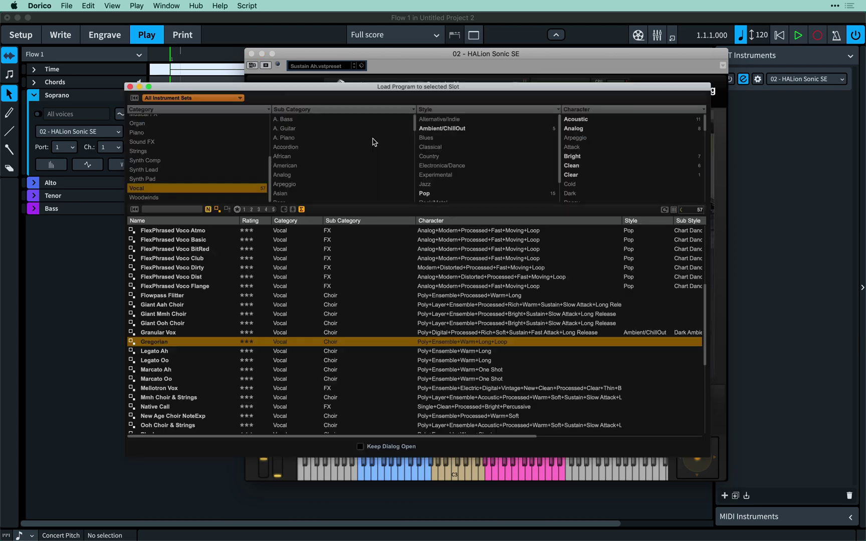
# Load the Gregorian program into HALion Sonic SE slots 1 through 4.
pyautogui.click(373, 140)
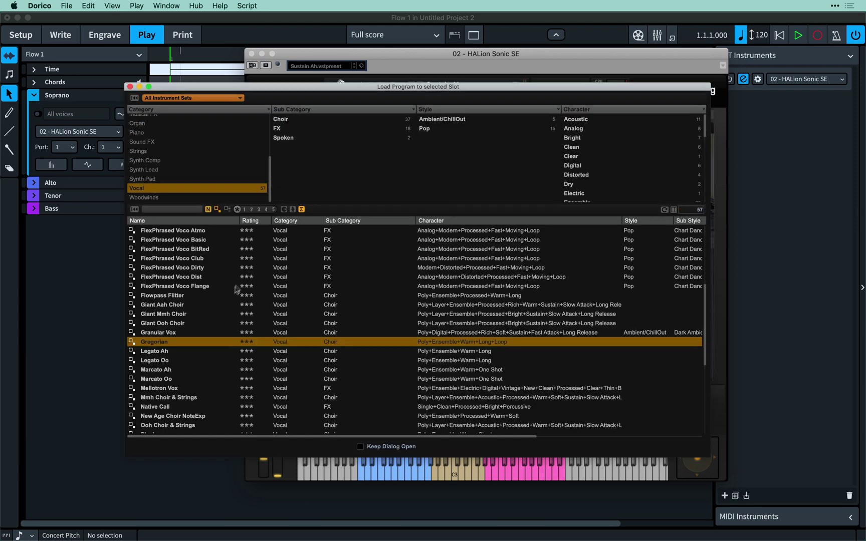
pyautogui.doubleClick(171, 343)
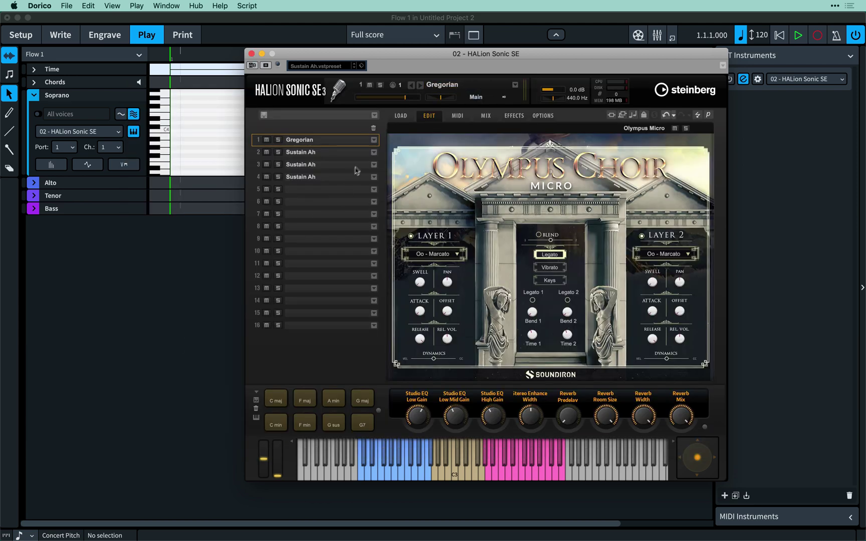
pyautogui.click(373, 140)
pyautogui.doubleClick(167, 343)
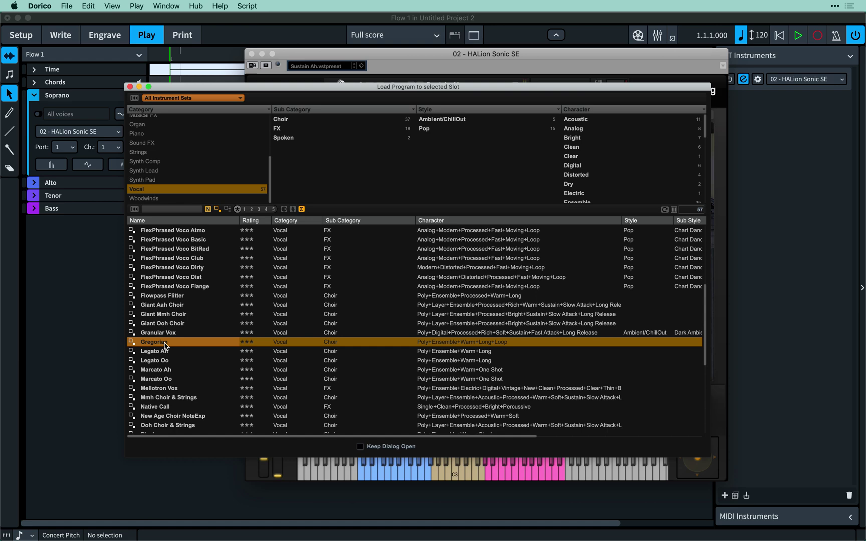
pyautogui.click(374, 165)
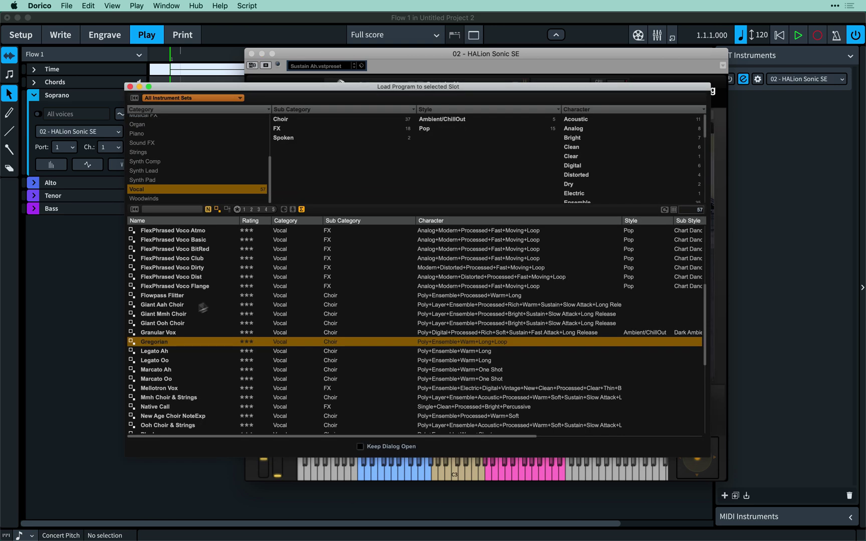
pyautogui.doubleClick(166, 343)
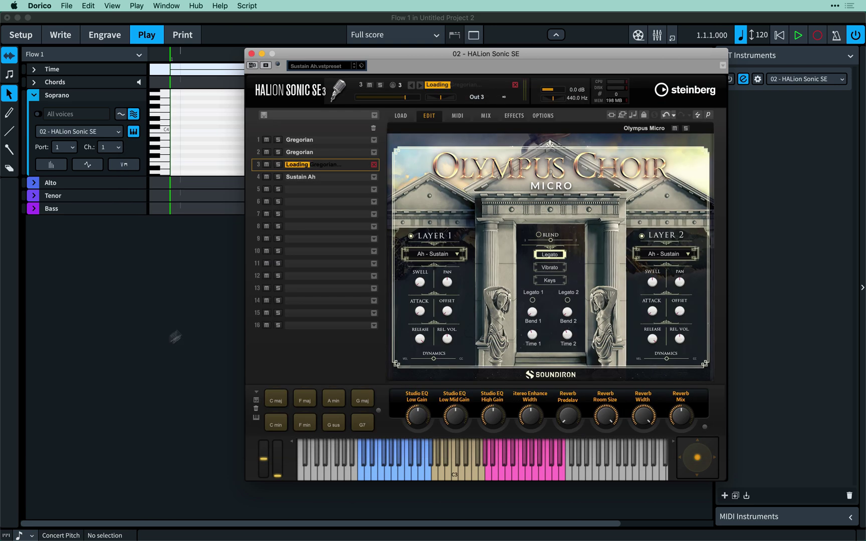
pyautogui.click(374, 177)
pyautogui.doubleClick(162, 344)
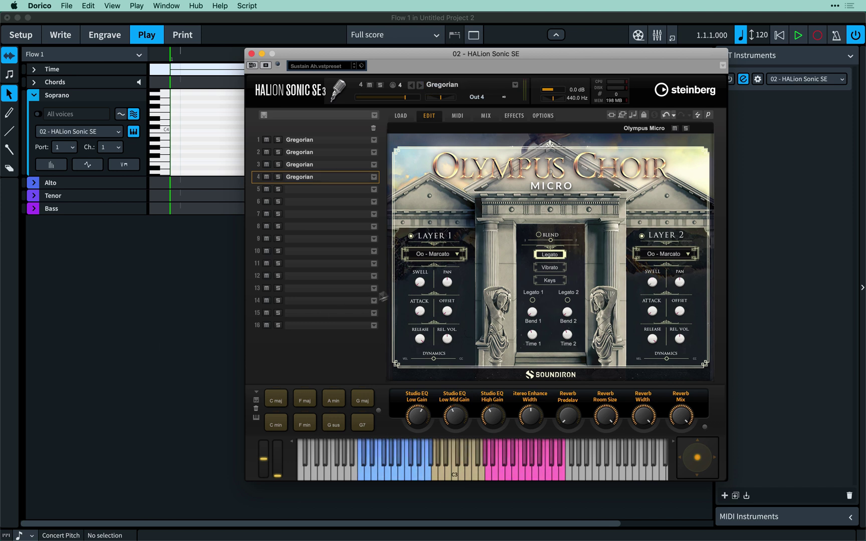
# Set slot 1's Layer 1 and Layer 2 articulations to Oo - Sustain.
pyautogui.click(455, 254)
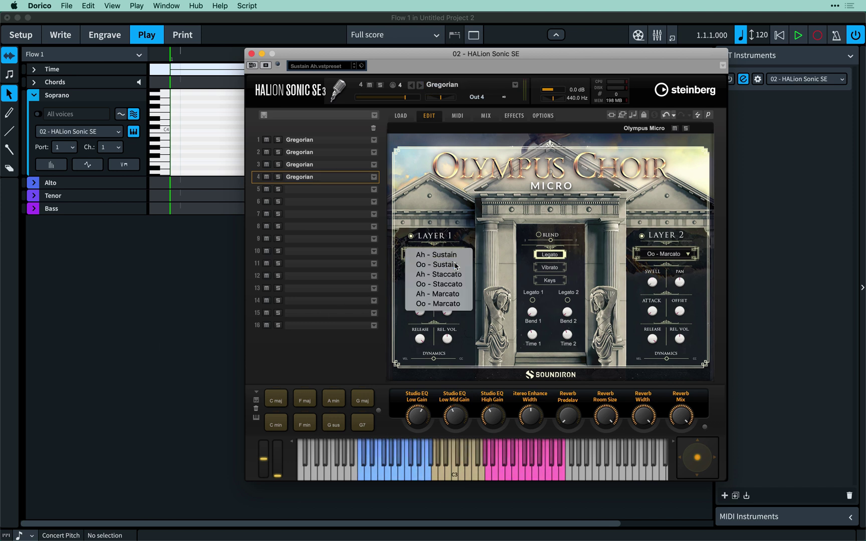
pyautogui.click(454, 264)
pyautogui.click(662, 253)
pyautogui.click(663, 264)
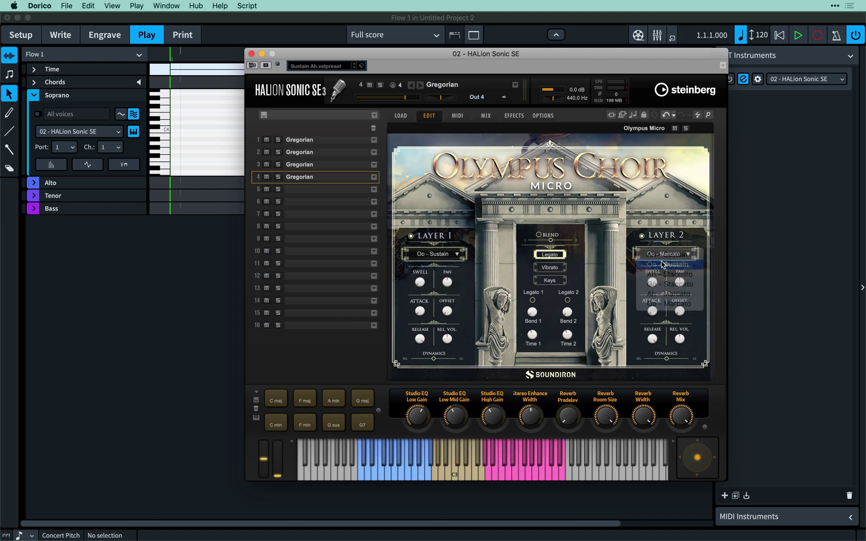
# Set slot 3's Layer 1 and slot 1's Layer 2 to Oo - Sustain, then open the endpoint setup.
pyautogui.click(316, 165)
pyautogui.click(439, 254)
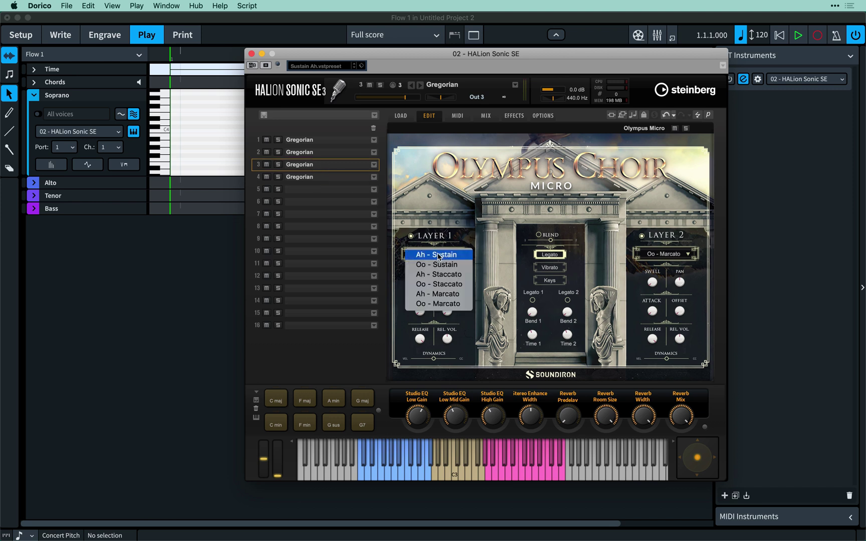
pyautogui.click(440, 264)
pyautogui.click(648, 254)
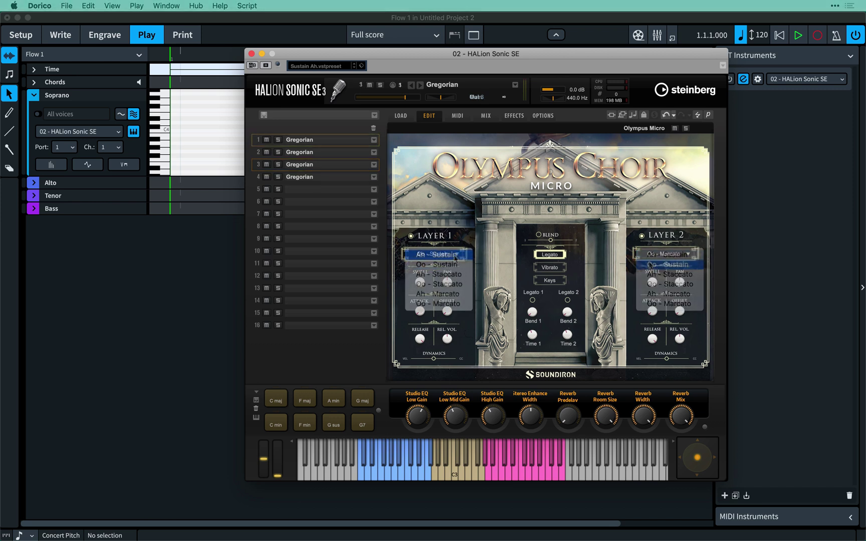
pyautogui.click(651, 255)
pyautogui.click(661, 253)
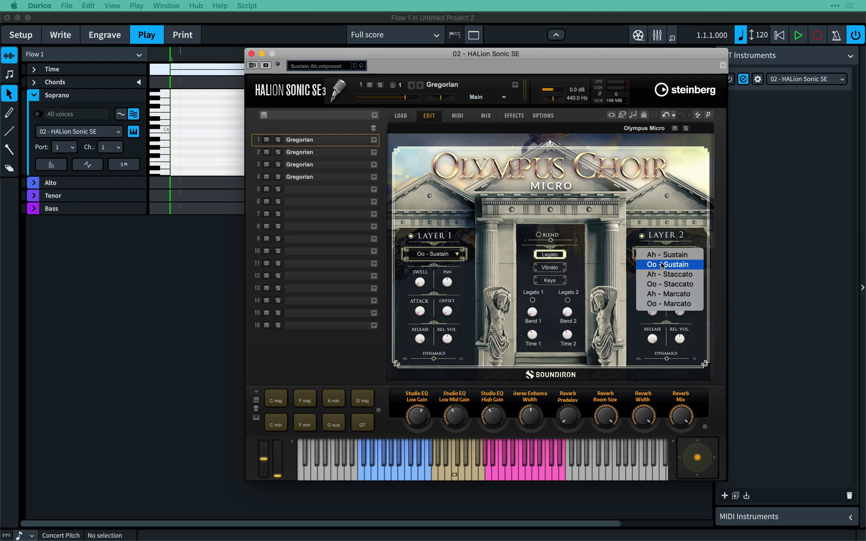
pyautogui.click(663, 264)
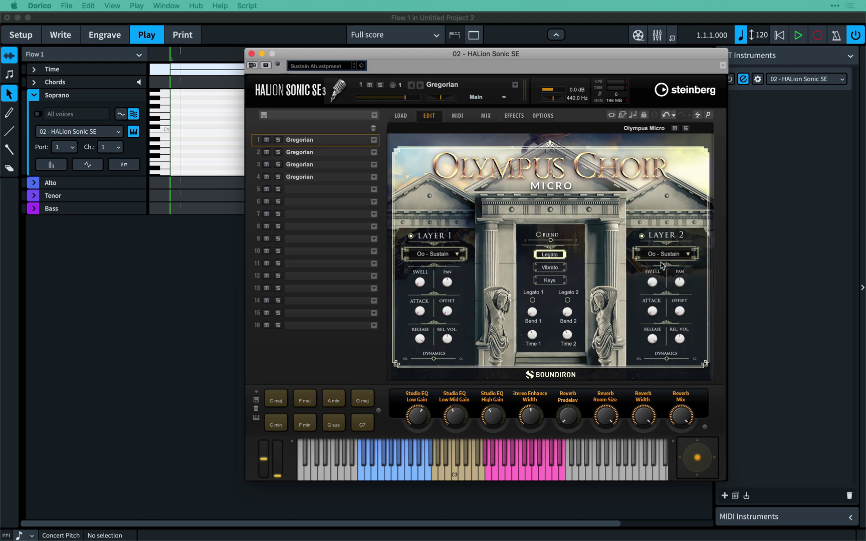
pyautogui.click(251, 53)
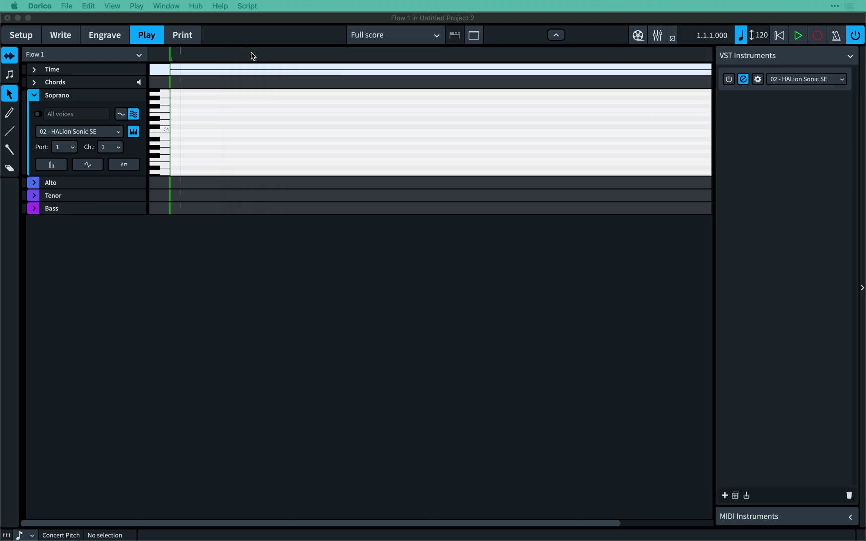
pyautogui.click(759, 81)
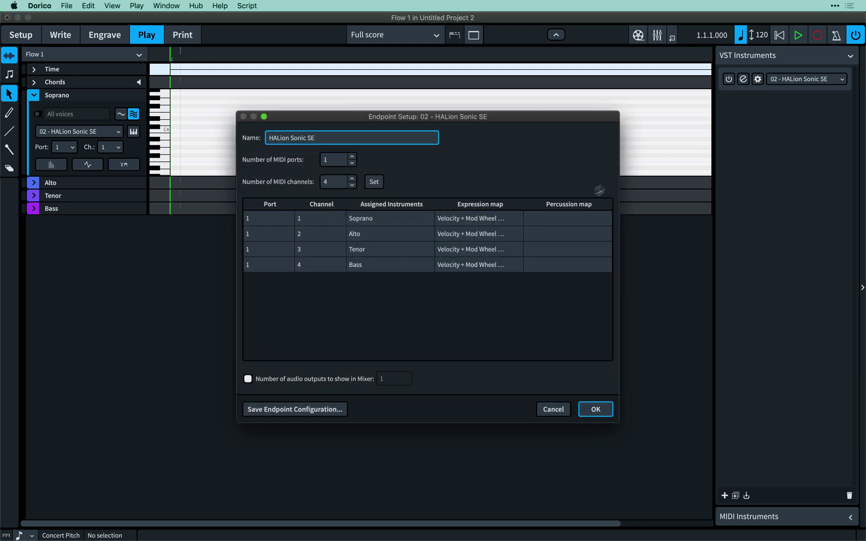
# Review Soprano's expression map options in Endpoint Setup and leave without changes.
pyautogui.click(507, 219)
pyautogui.click(516, 219)
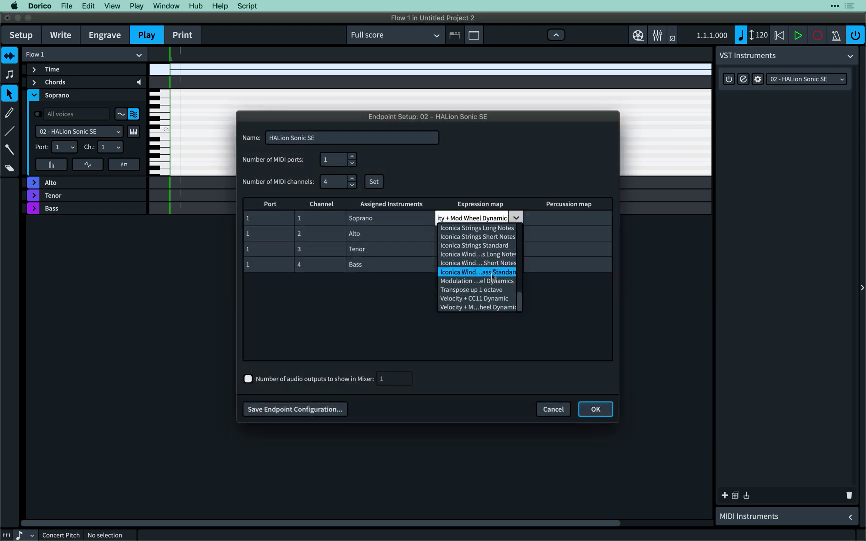
pyautogui.click(515, 403)
pyautogui.click(551, 410)
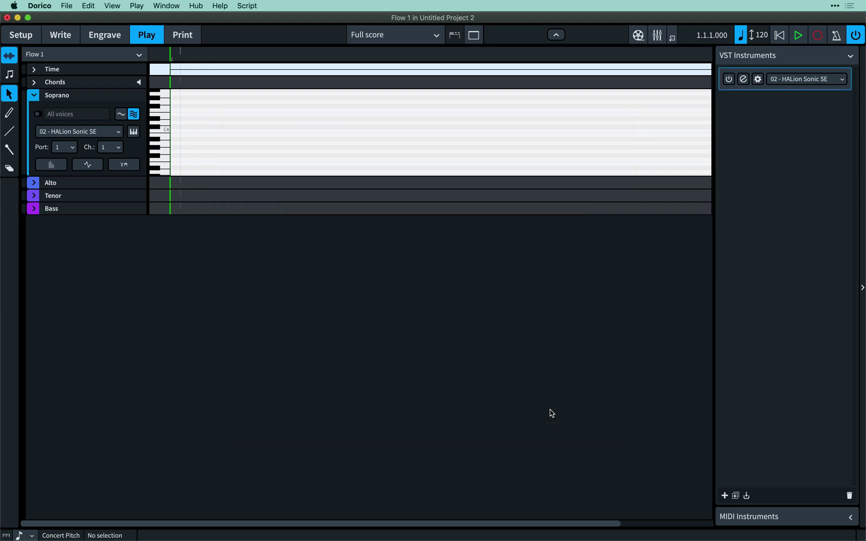
# Save the endpoint configuration as 'Gregorian Sustain Vocals'.
pyautogui.click(747, 496)
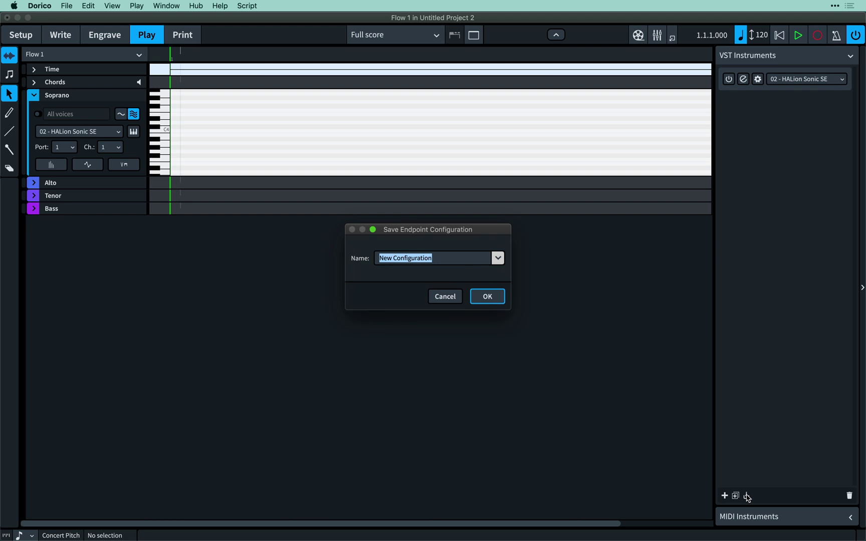
pyautogui.write('Gregorian Sustain Vocals')
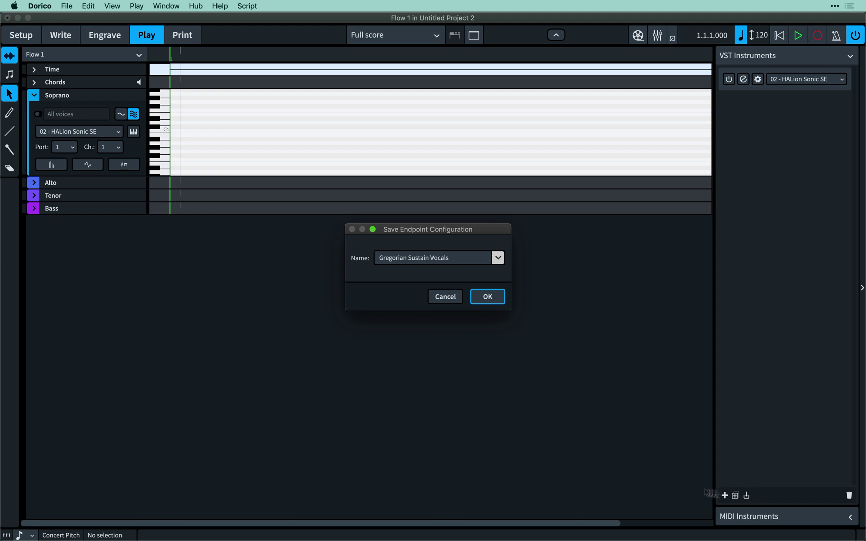
pyautogui.click(491, 296)
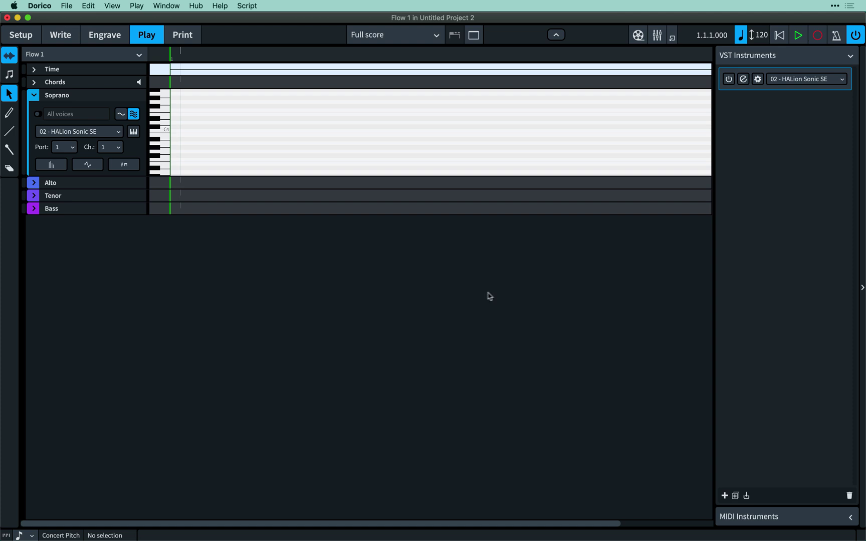
# Expand the Alto, Tenor and Bass tracks and briefly inspect the HALion Sonic SE window.
pyautogui.click(33, 183)
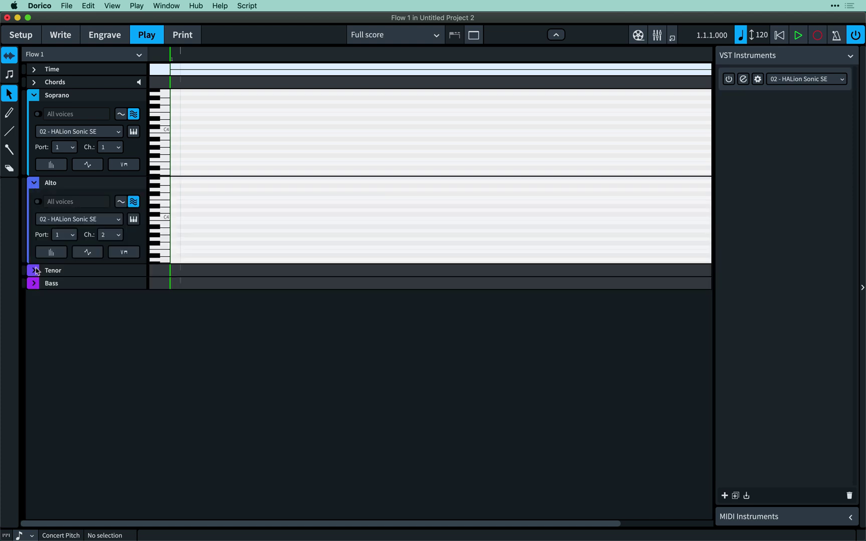
pyautogui.click(33, 270)
pyautogui.click(34, 357)
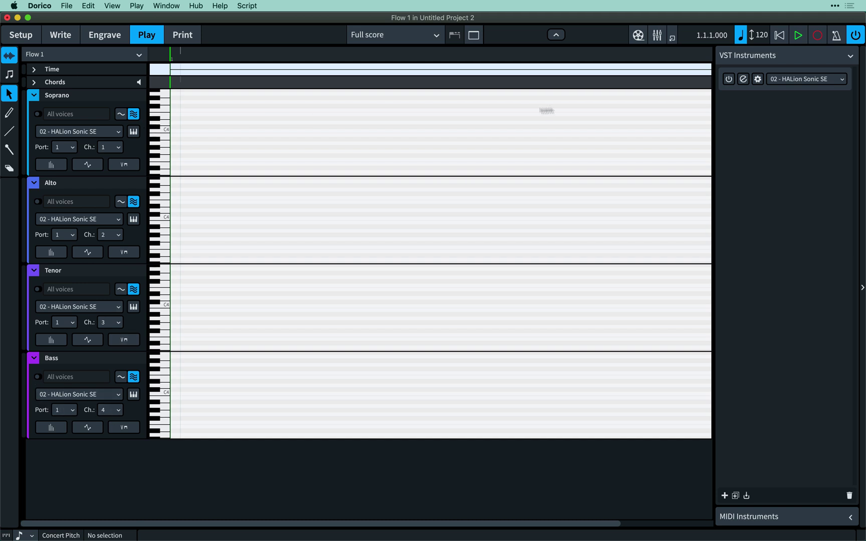
pyautogui.click(743, 80)
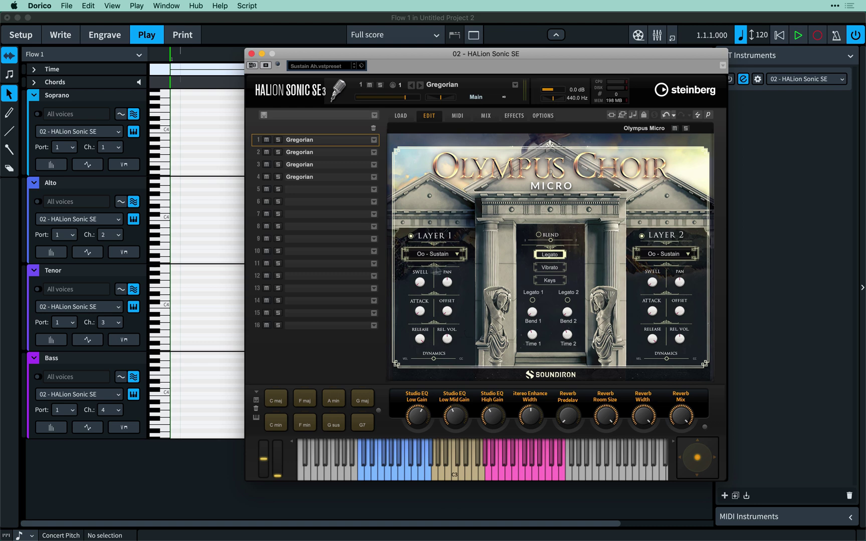
pyautogui.click(252, 54)
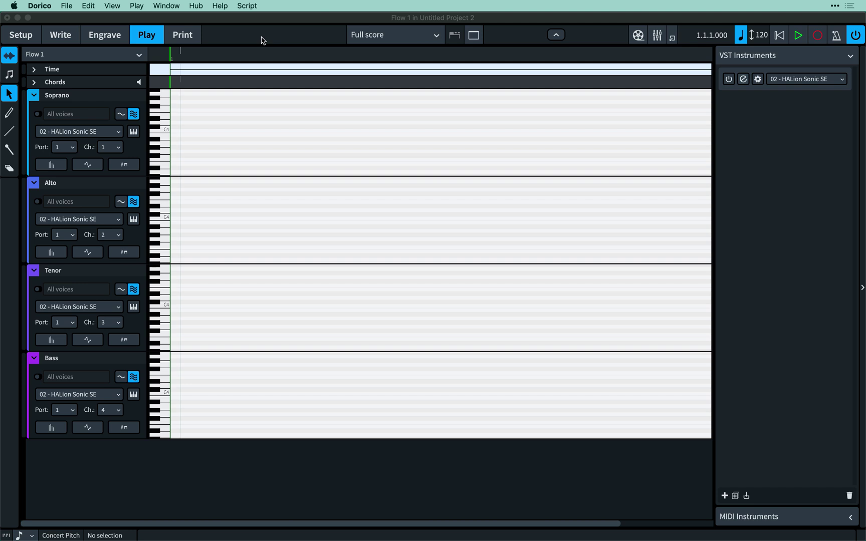
# Preview the HSSE+HSO (Pro) with Vibrant E Piano, NotePerformer, HSSE (Elements), HSSE+HSO (Pro) and Silence templates.
pyautogui.click(139, 6)
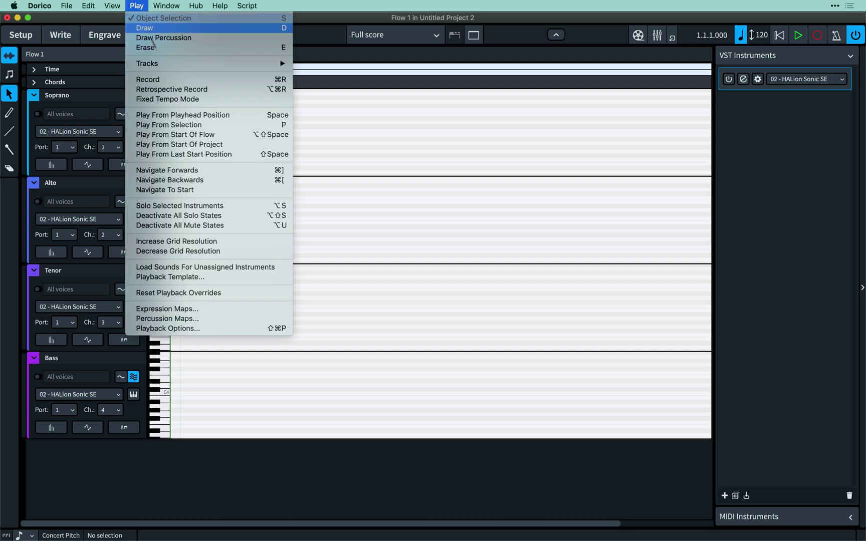
pyautogui.click(241, 278)
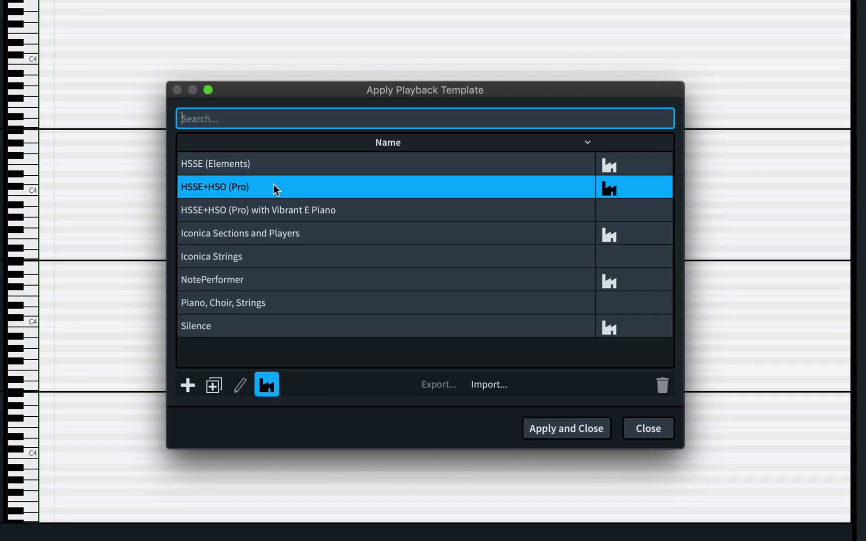
pyautogui.click(359, 214)
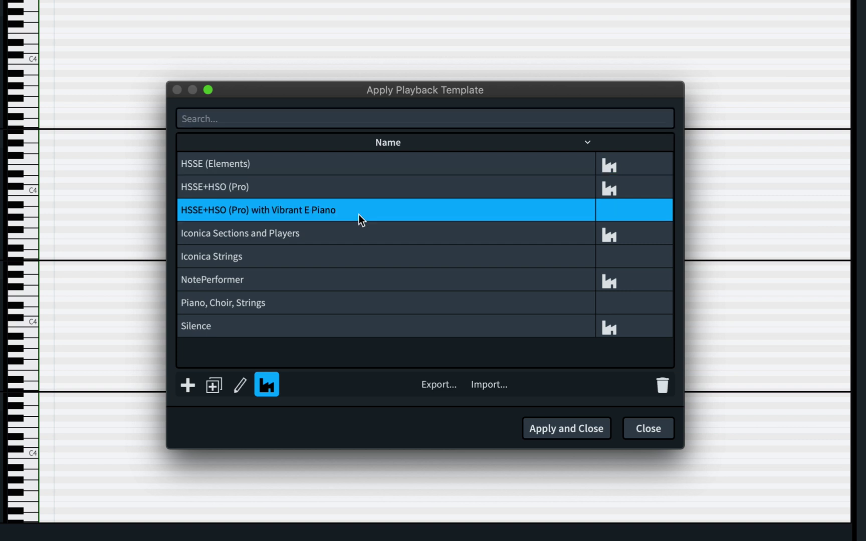
pyautogui.click(354, 275)
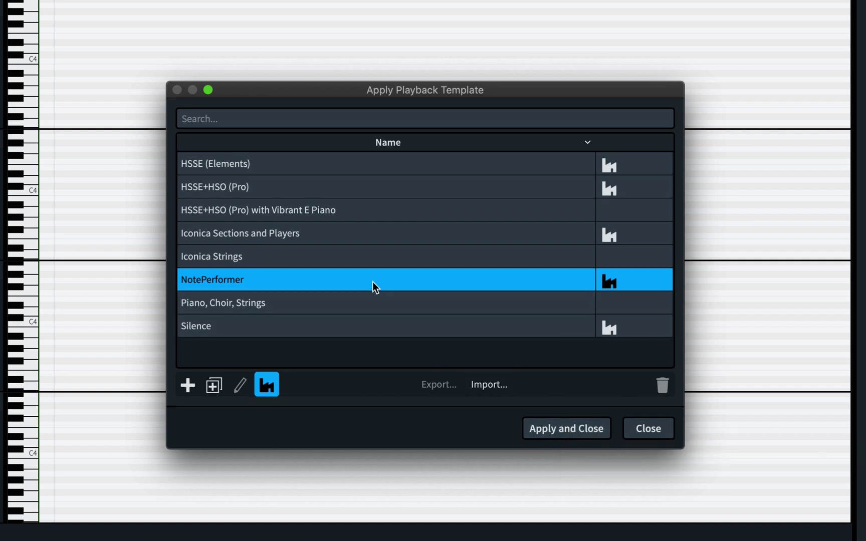
pyautogui.click(637, 169)
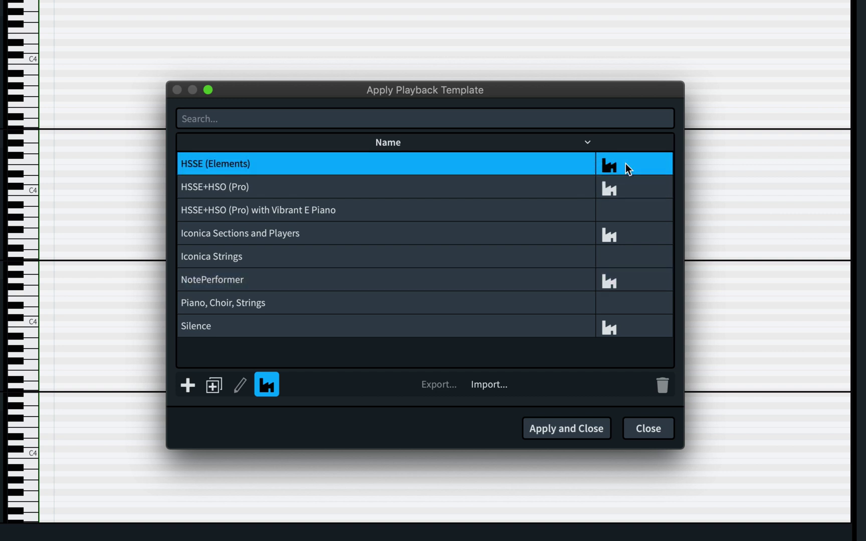
pyautogui.click(625, 190)
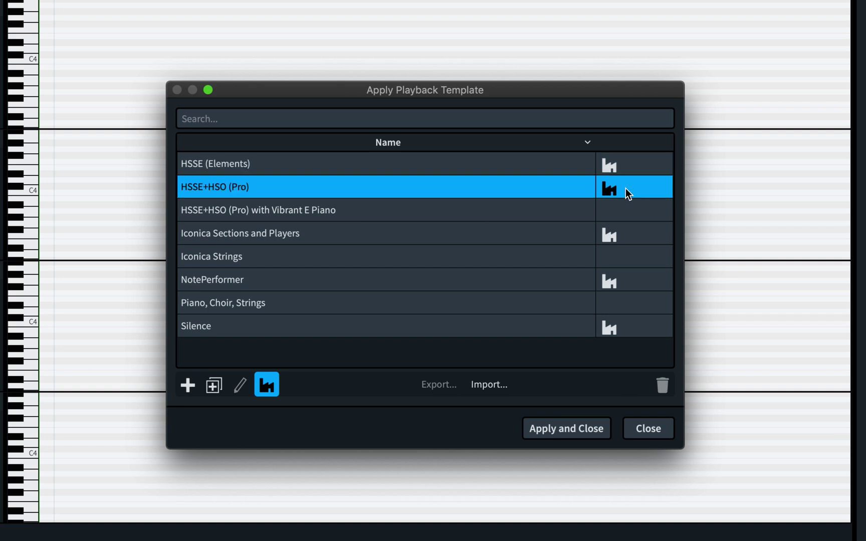
pyautogui.click(627, 328)
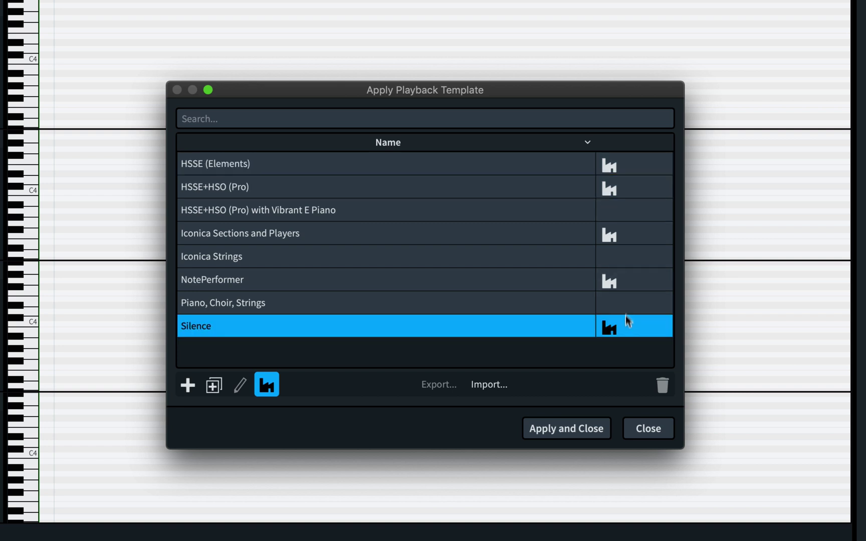
pyautogui.click(628, 288)
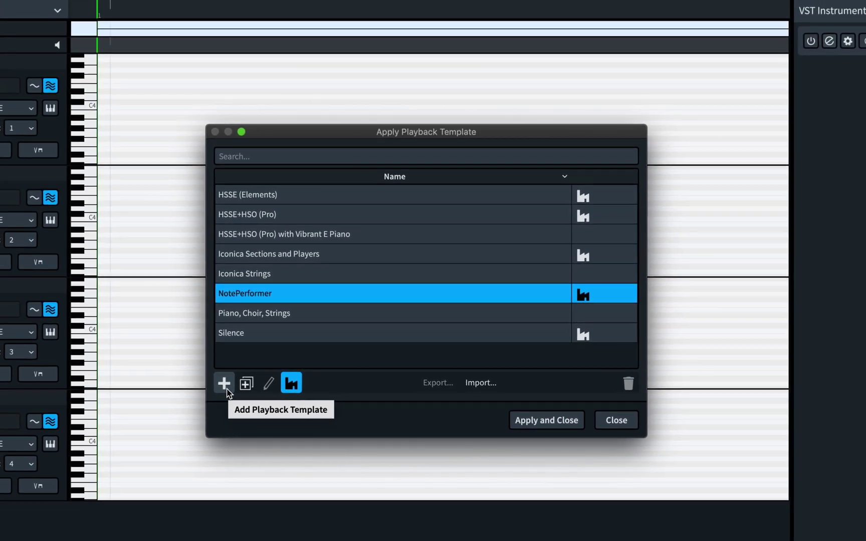
# Create a new playback template 'Gregorian + HSO', set its version to 2 and lock its ID.
pyautogui.click(195, 392)
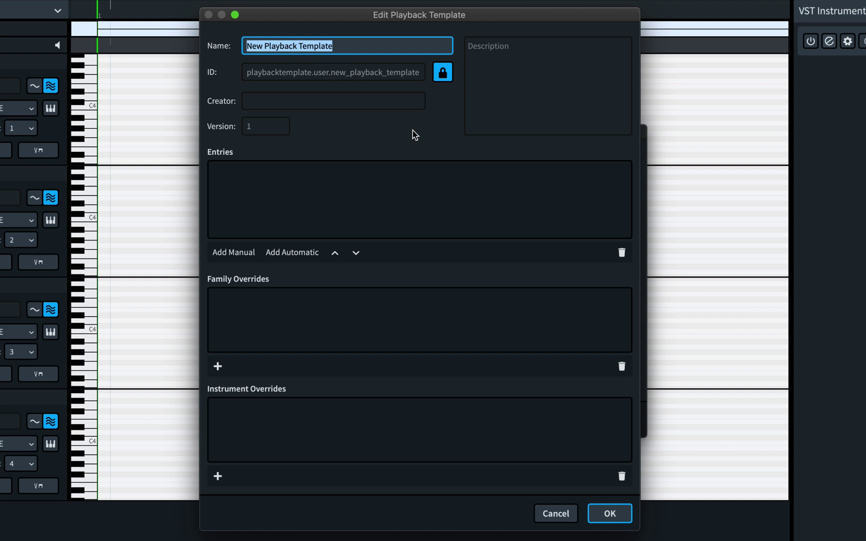
pyautogui.write('Gr')
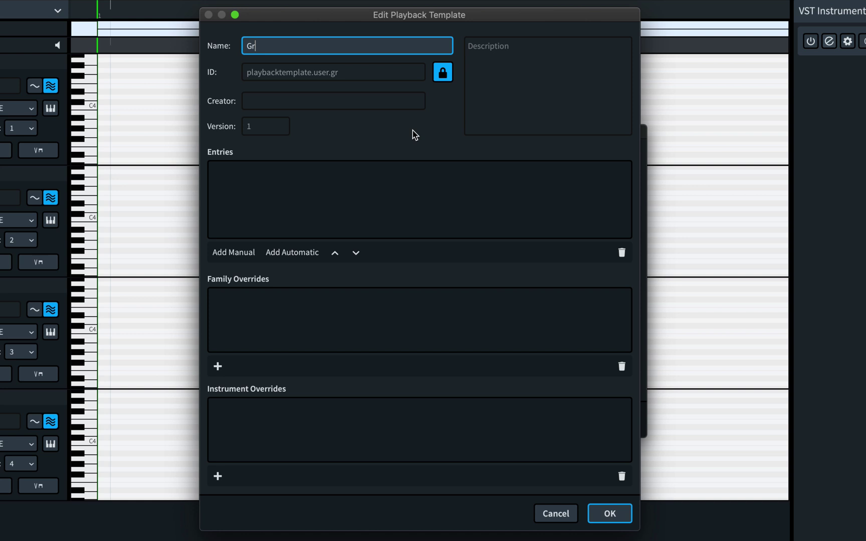
pyautogui.write('egorian + HSO')
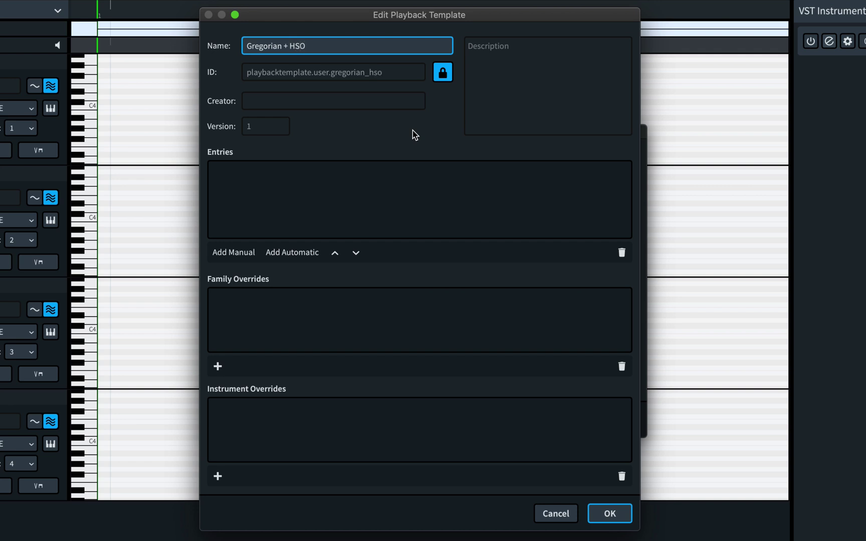
pyautogui.click(444, 76)
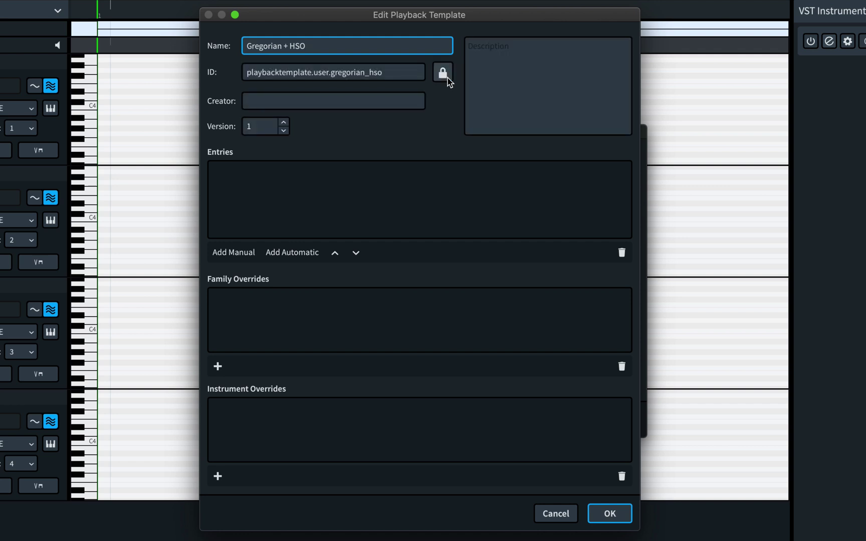
pyautogui.click(475, 55)
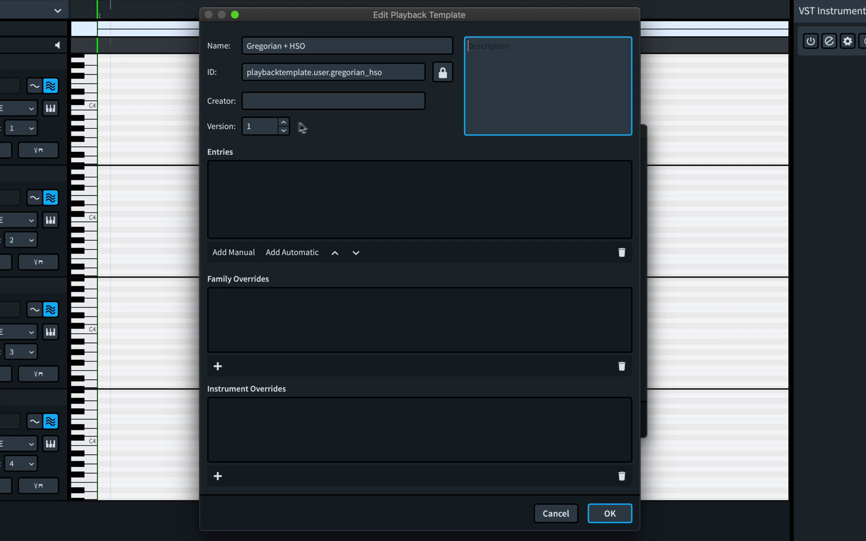
pyautogui.click(283, 123)
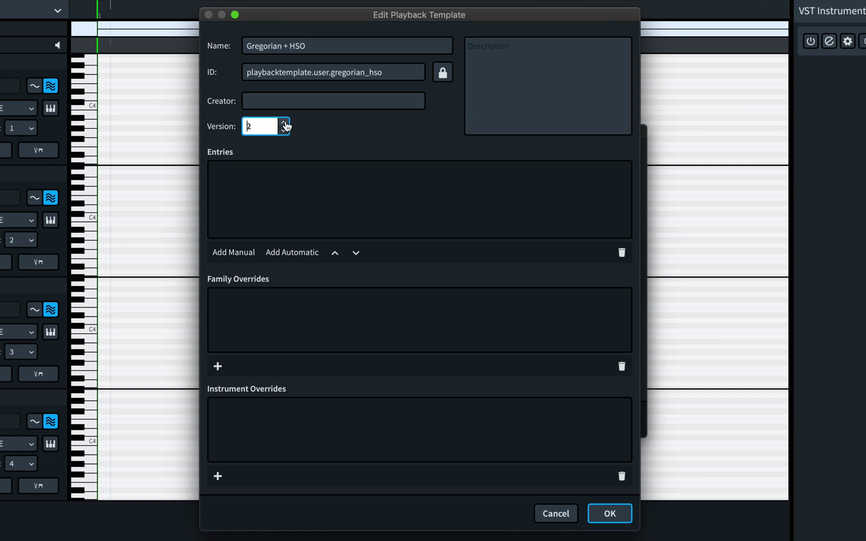
pyautogui.click(442, 73)
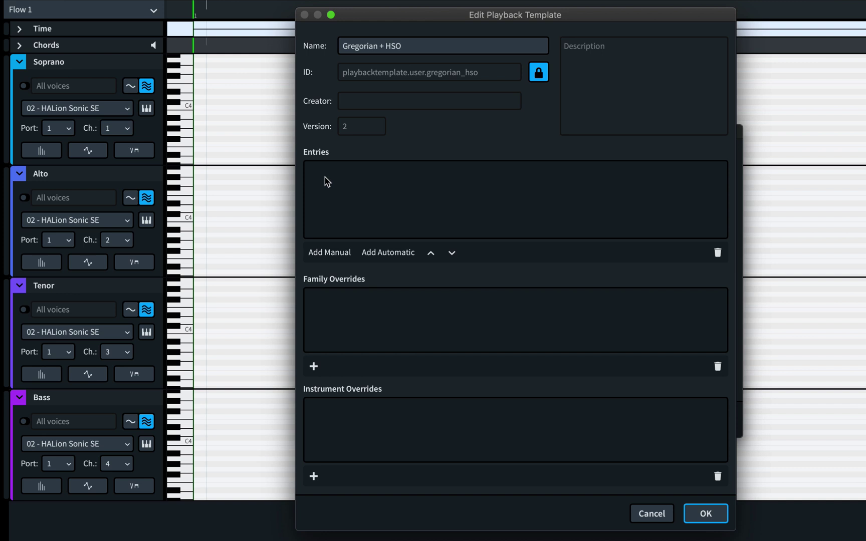
# Add a manual Gregorian Sustain Vocals entry and an automatic HSSE+HSO (Pro) entry, then save the template.
pyautogui.click(337, 253)
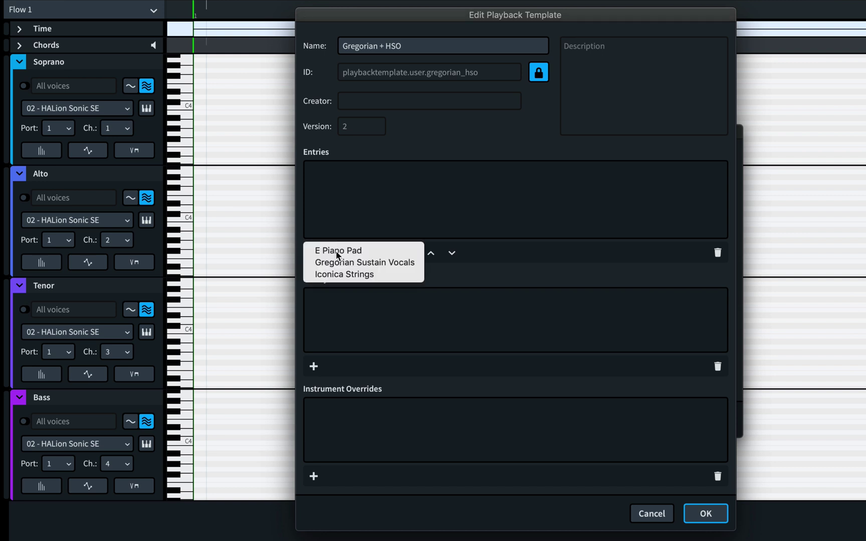
pyautogui.click(381, 262)
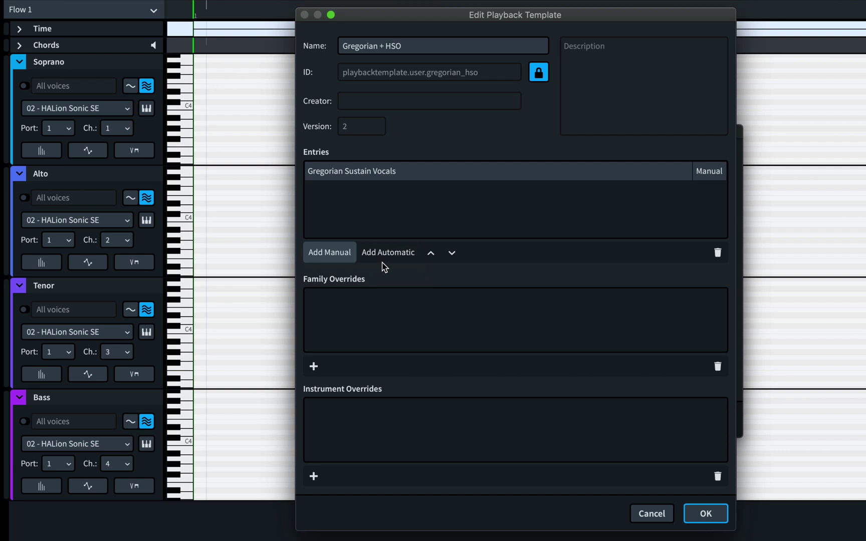
pyautogui.click(384, 252)
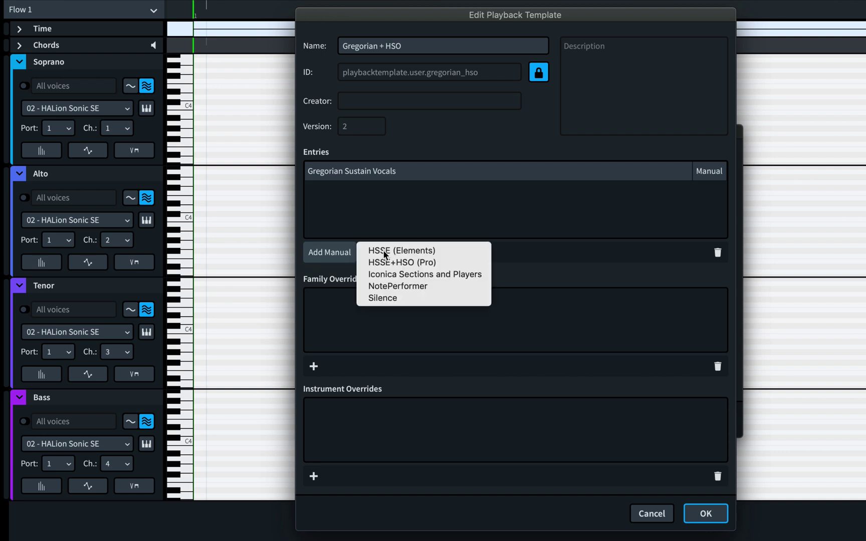
pyautogui.click(438, 263)
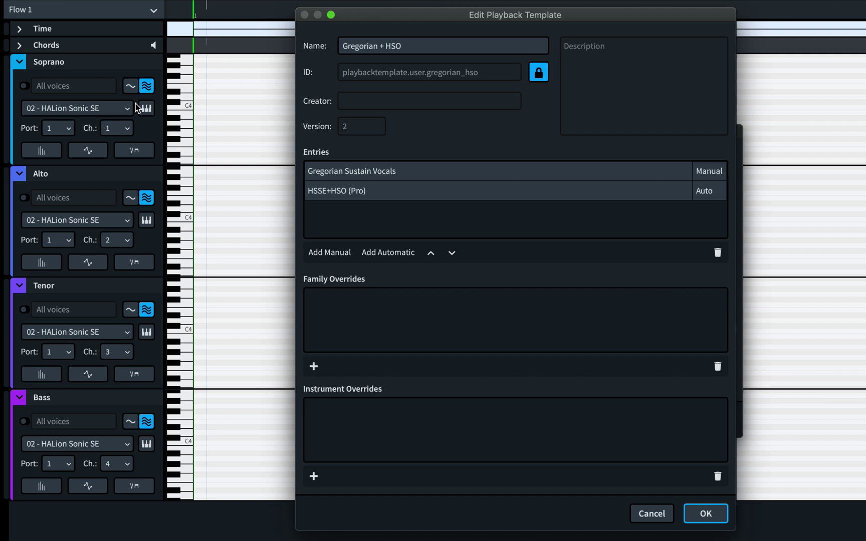
pyautogui.click(310, 172)
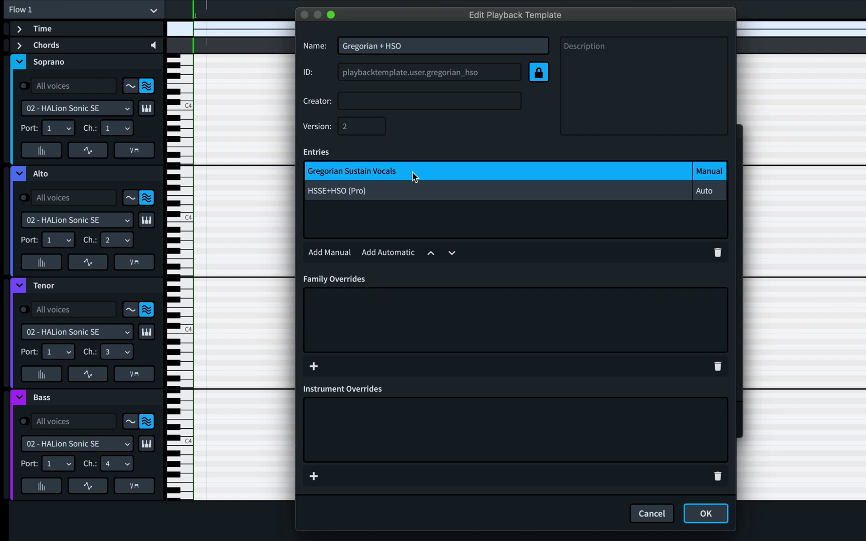
pyautogui.click(390, 192)
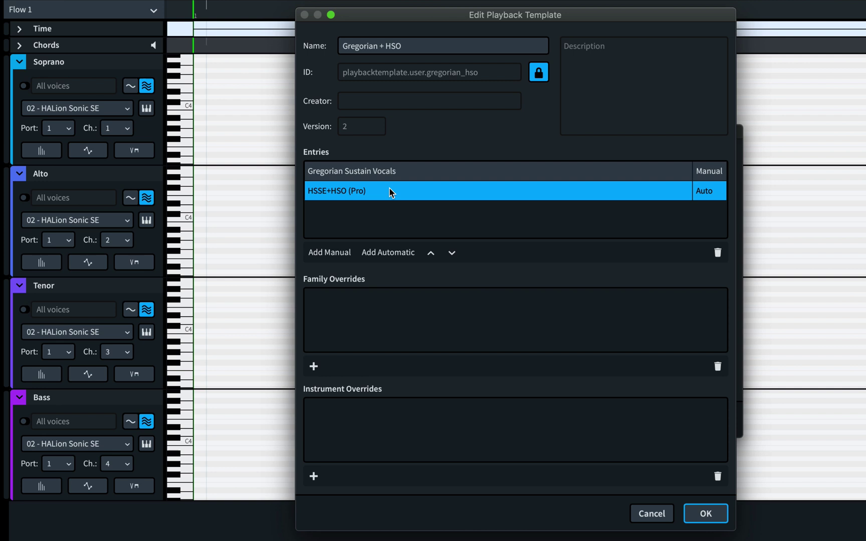
pyautogui.click(713, 515)
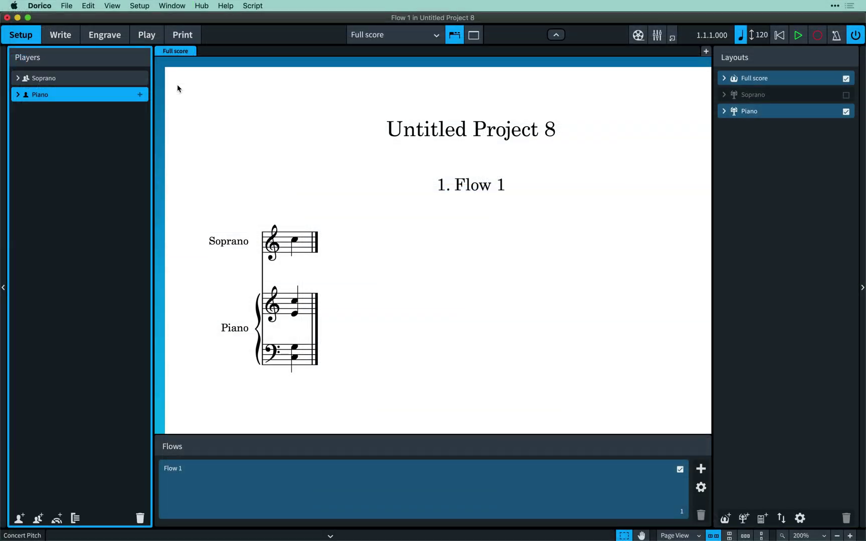
# In Play mode, open Play > Playback Template and edit the Gregorian + HSO template.
pyautogui.click(153, 39)
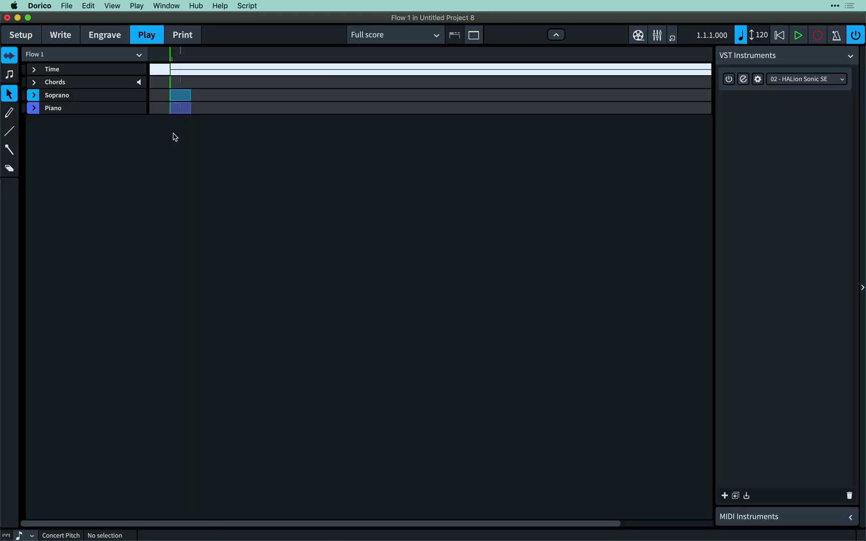
pyautogui.click(137, 6)
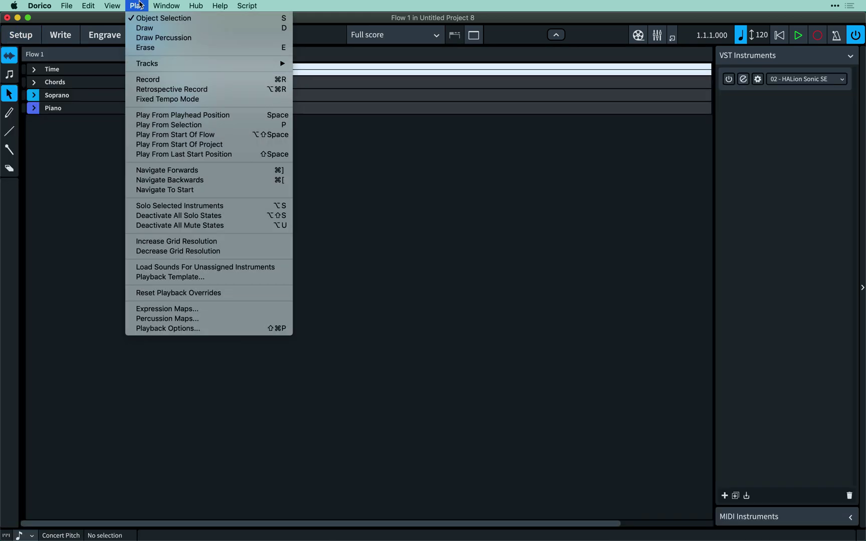
pyautogui.click(221, 277)
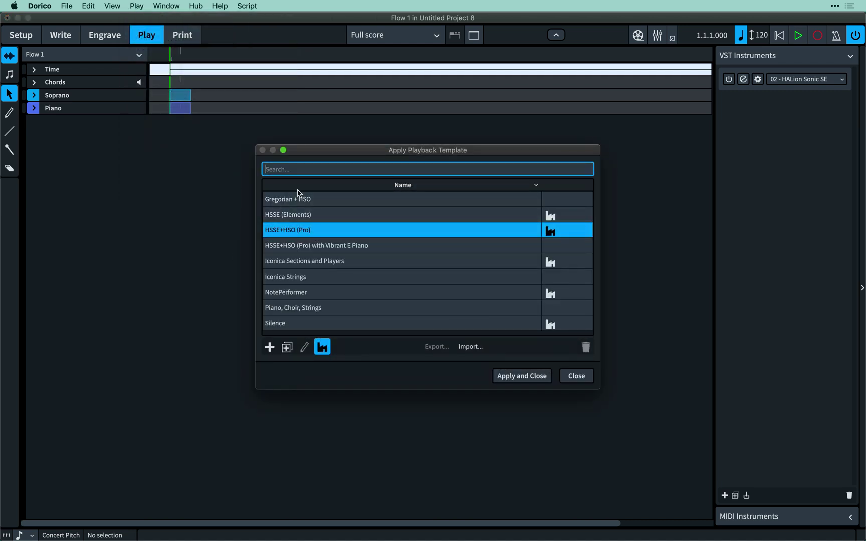
pyautogui.click(299, 198)
pyautogui.click(304, 347)
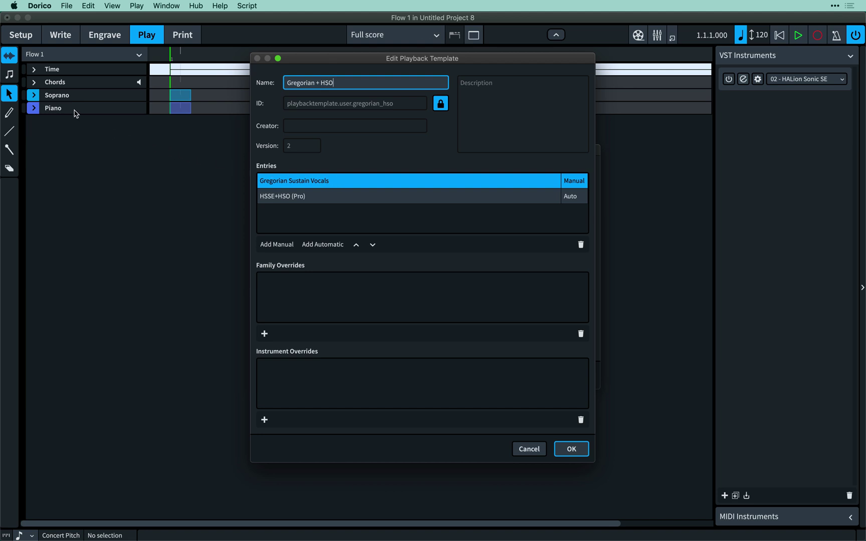
# Confirm the Gregorian + HSO entries and apply that template to Untitled Project 8.
pyautogui.click(326, 197)
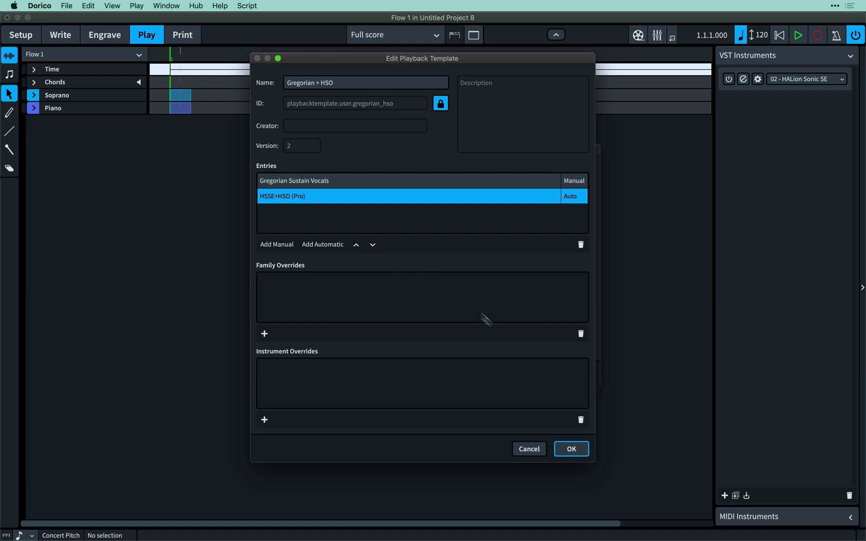
pyautogui.click(564, 448)
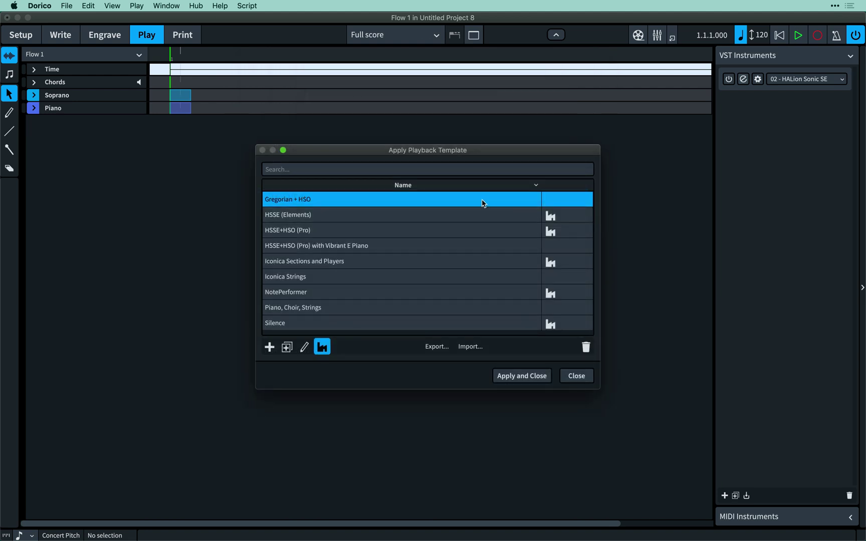
pyautogui.click(526, 377)
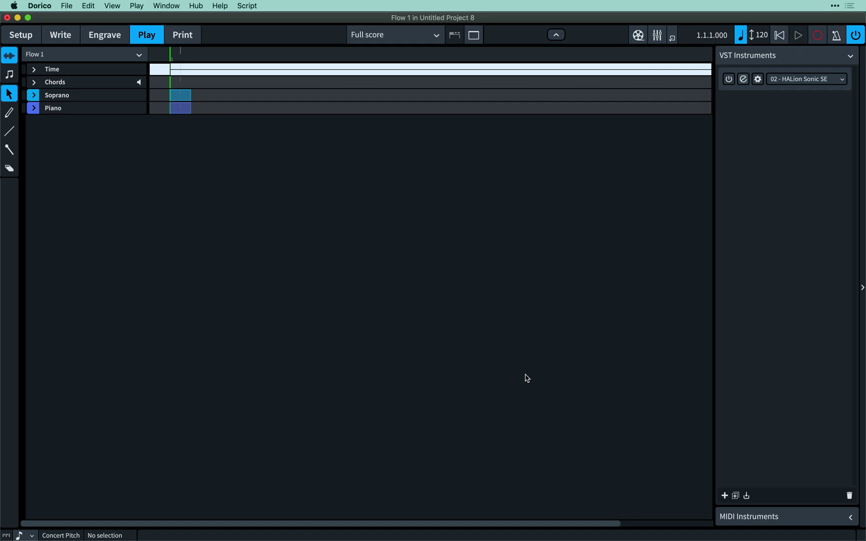
# Start playback, expand the Soprano and Piano tracks, and inspect HALion Sonic SE slot 1's Gregorian sound.
pyautogui.press('space')
pyautogui.click(33, 95)
pyautogui.click(33, 183)
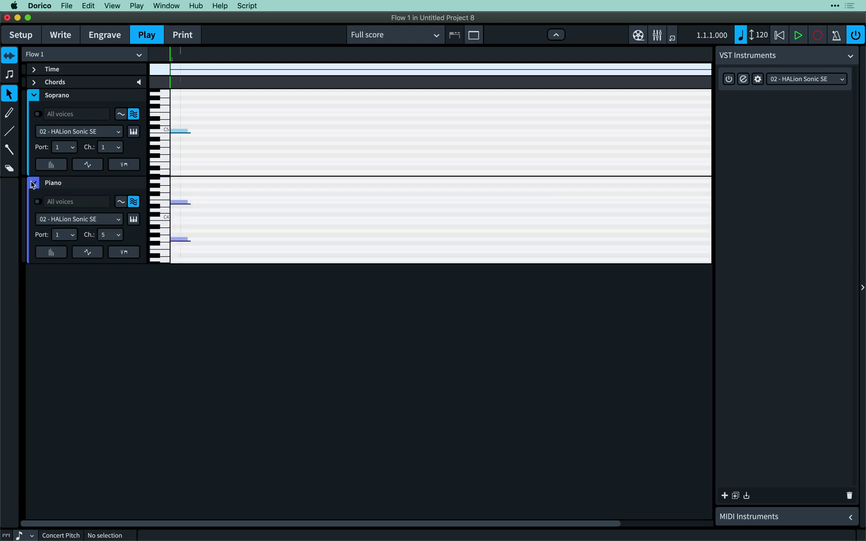
pyautogui.click(744, 80)
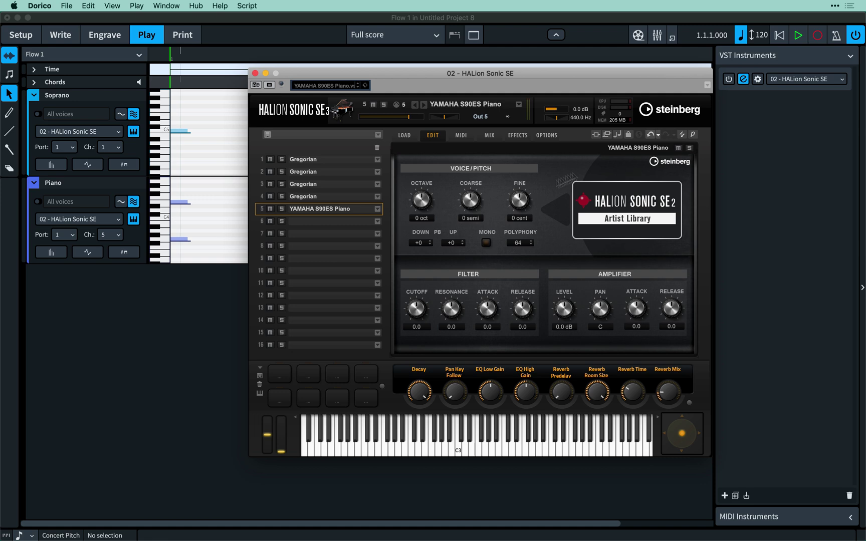
pyautogui.click(317, 159)
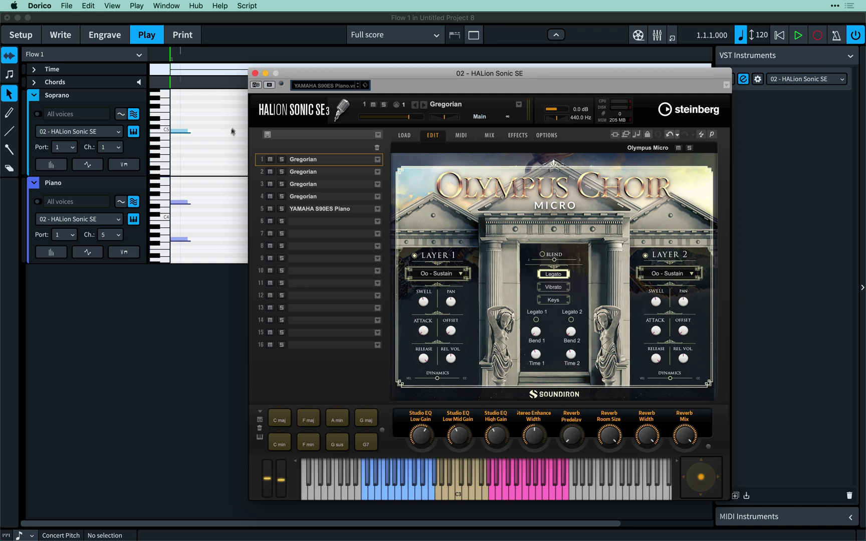
# In Setup mode, delete the Soprano player together with its part layout.
pyautogui.click(255, 73)
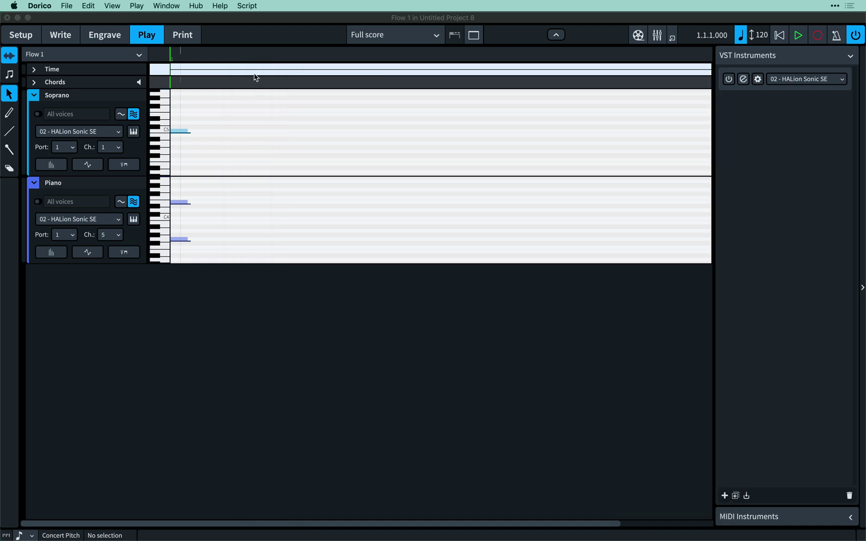
pyautogui.click(28, 36)
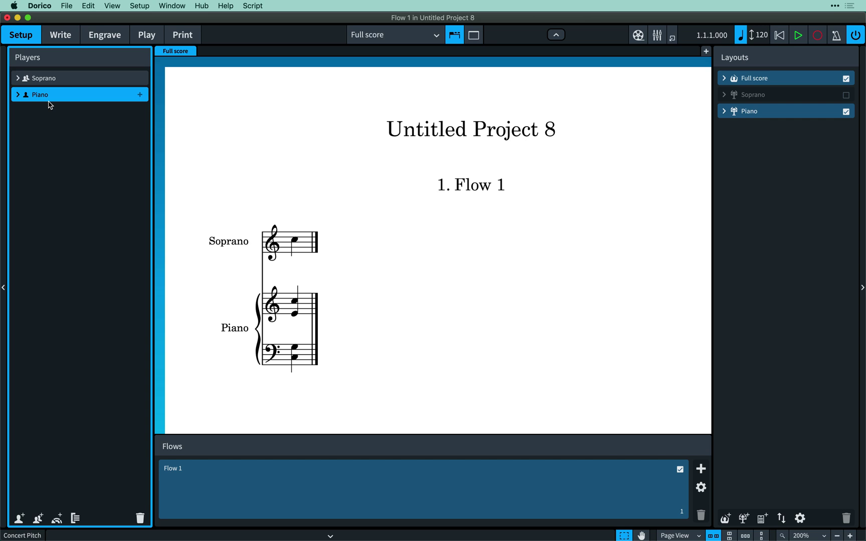
pyautogui.click(72, 82)
pyautogui.rightClick(73, 84)
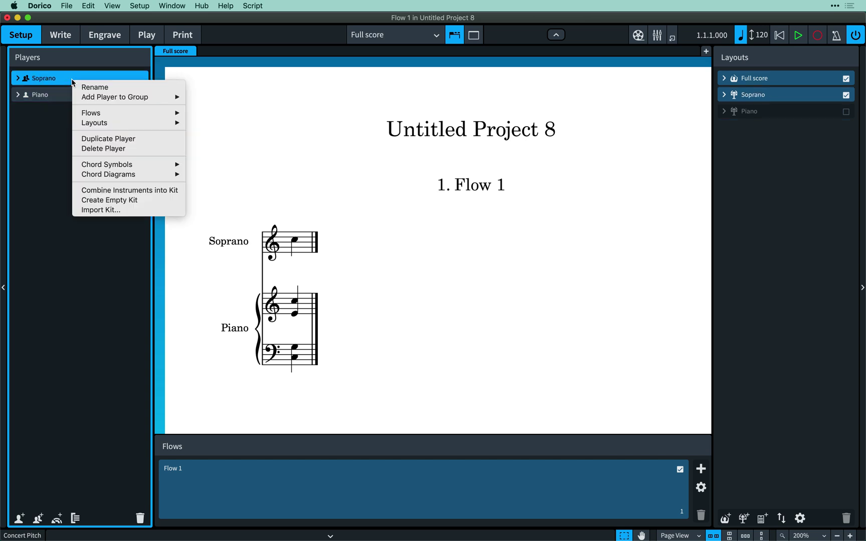
pyautogui.click(133, 150)
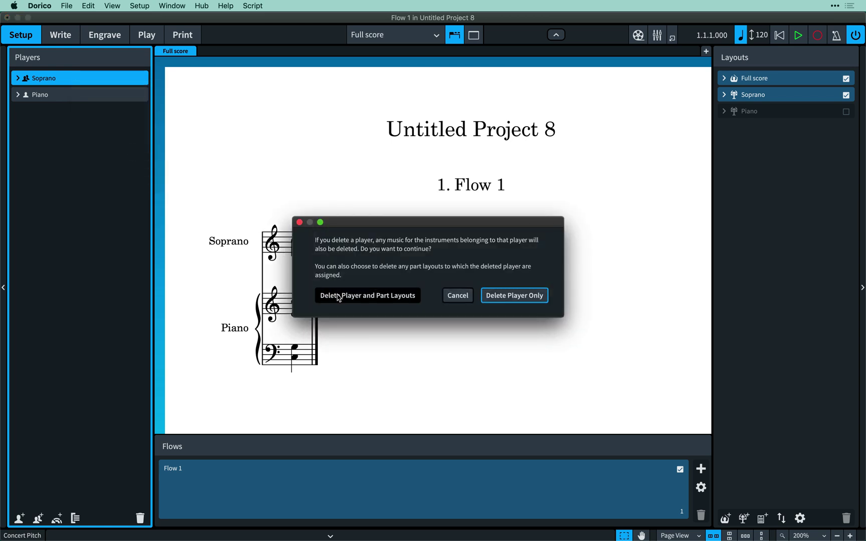
pyautogui.click(339, 296)
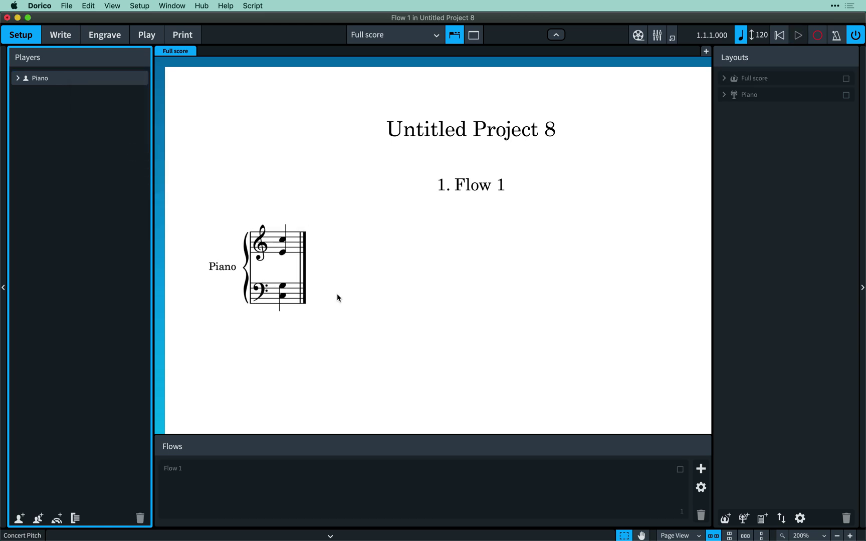
# Remove the HALion Sonic SE instrument and add a new empty VST instrument slot.
pyautogui.click(147, 36)
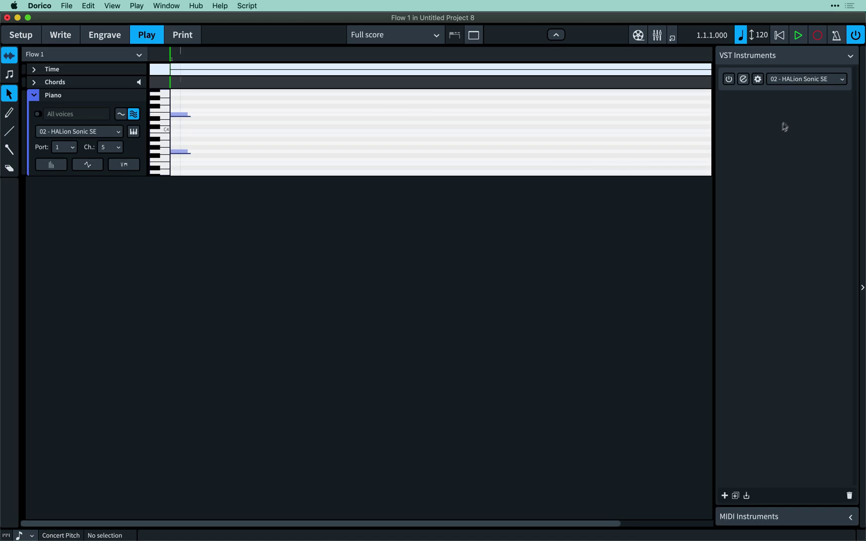
pyautogui.click(789, 88)
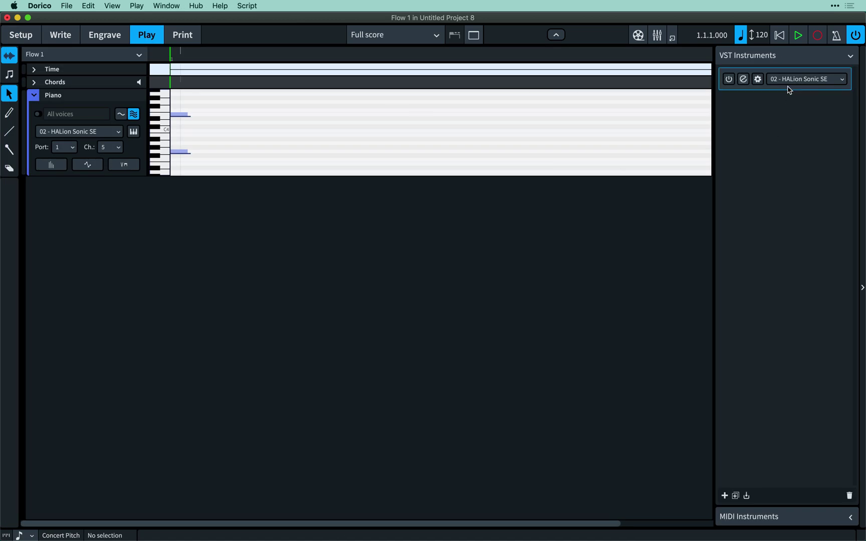
pyautogui.click(849, 495)
pyautogui.click(724, 496)
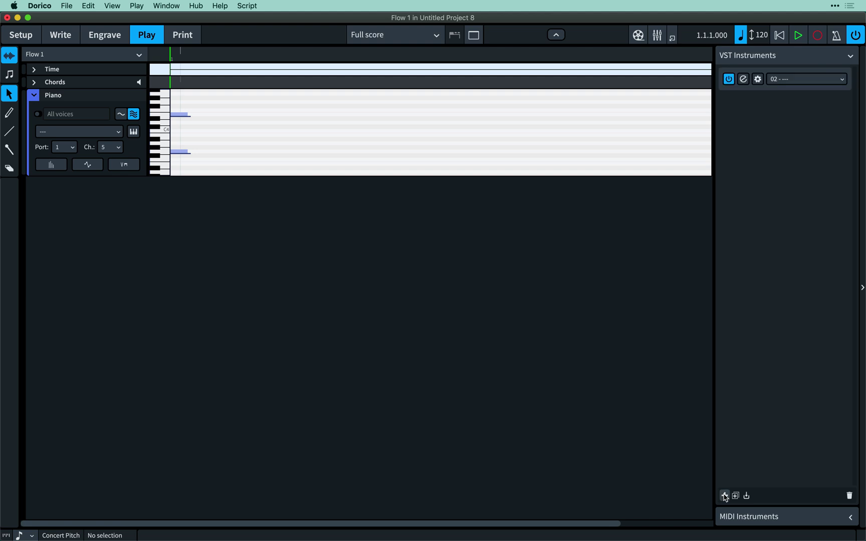
# Load the Init Raven piano preset into HALion Sonic slot 1.
pyautogui.click(784, 79)
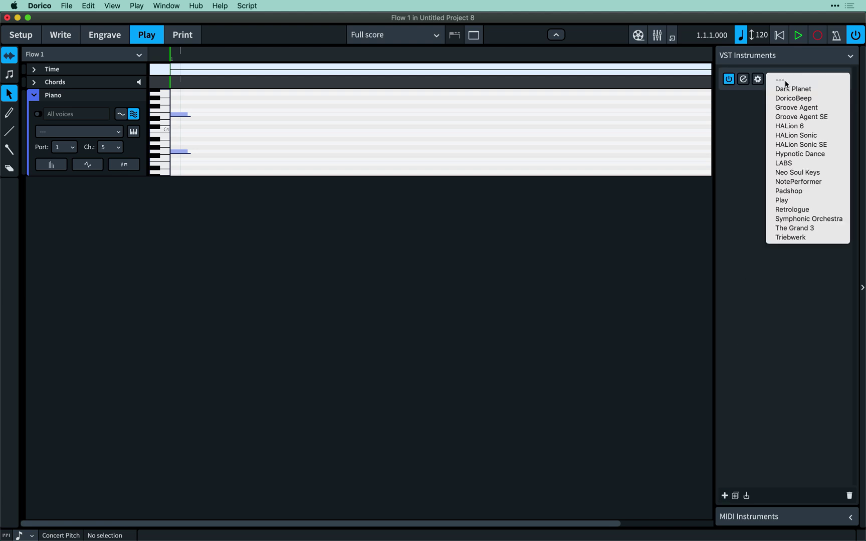
pyautogui.click(817, 137)
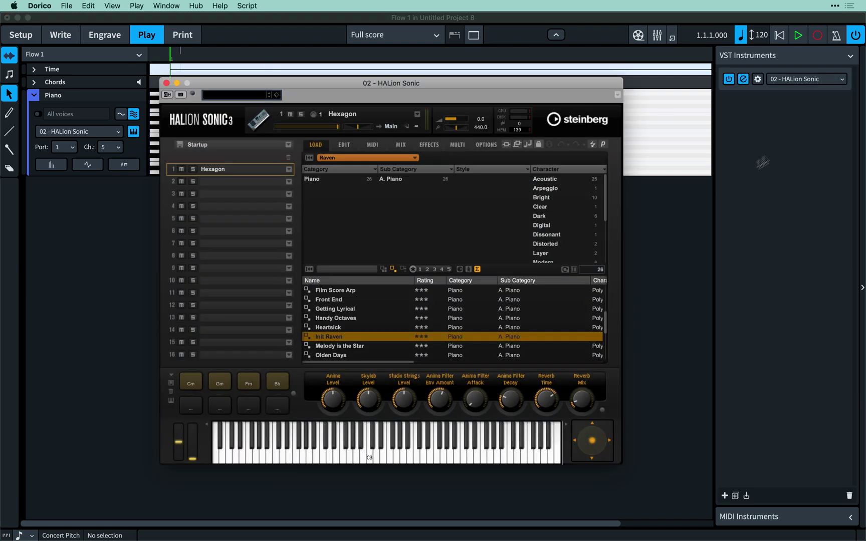
pyautogui.doubleClick(335, 338)
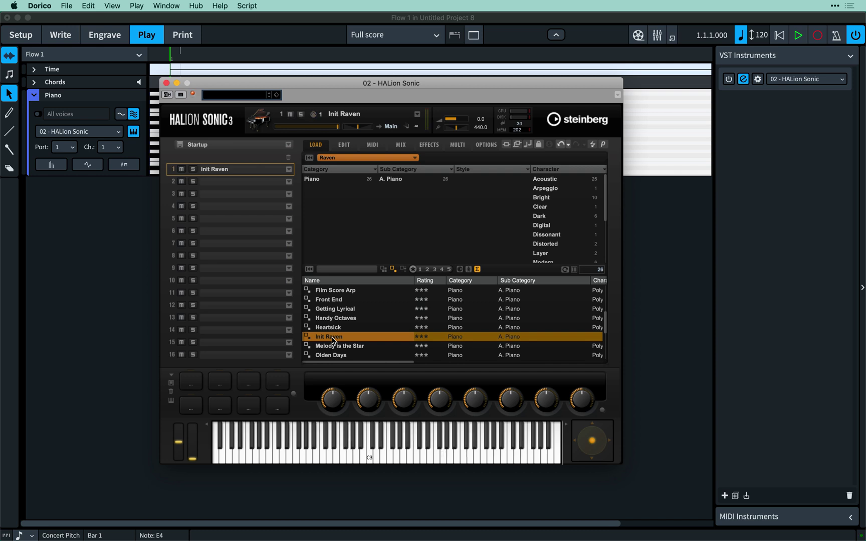
# Keep the Piano on MIDI channel 1 and save the endpoint configuration as Raven Piano.
pyautogui.click(168, 83)
pyautogui.click(120, 148)
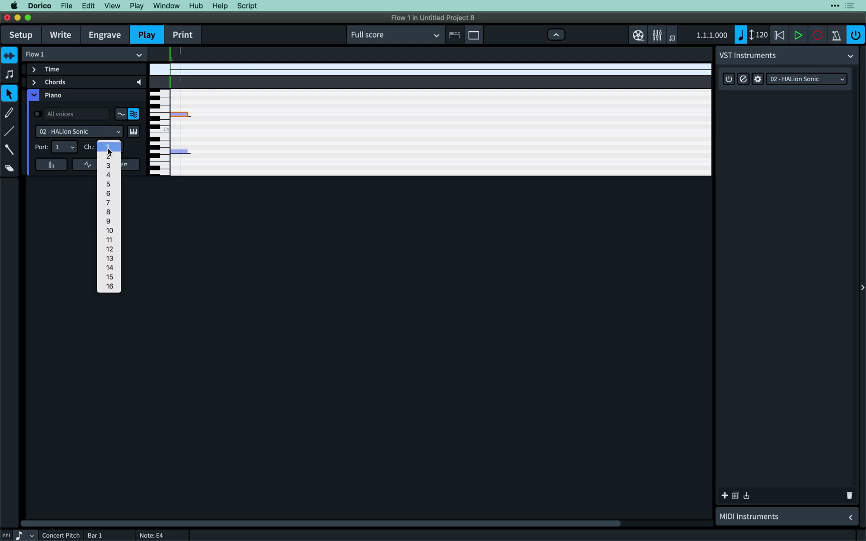
pyautogui.click(109, 149)
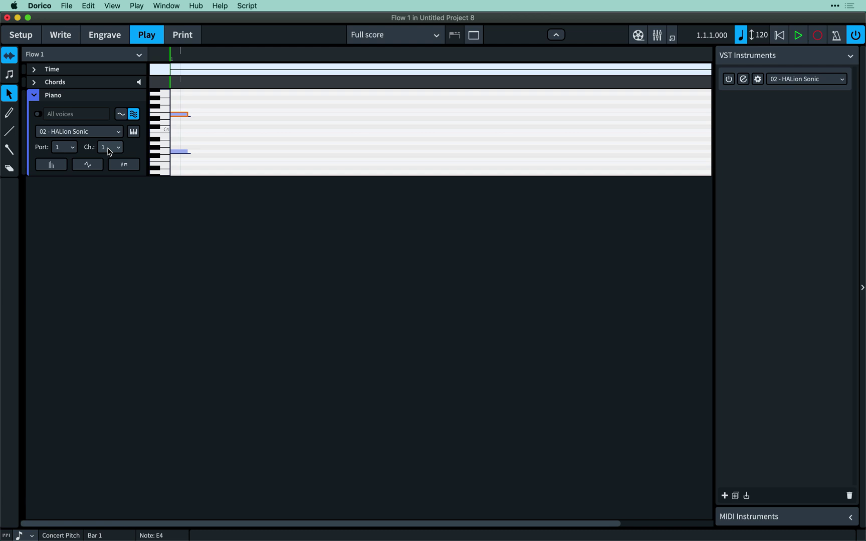
pyautogui.click(747, 496)
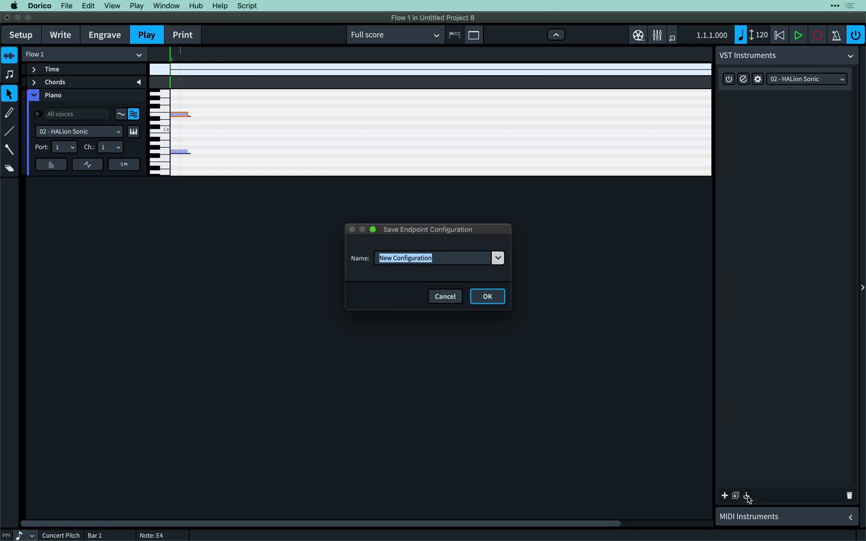
pyautogui.write('Raven Piano')
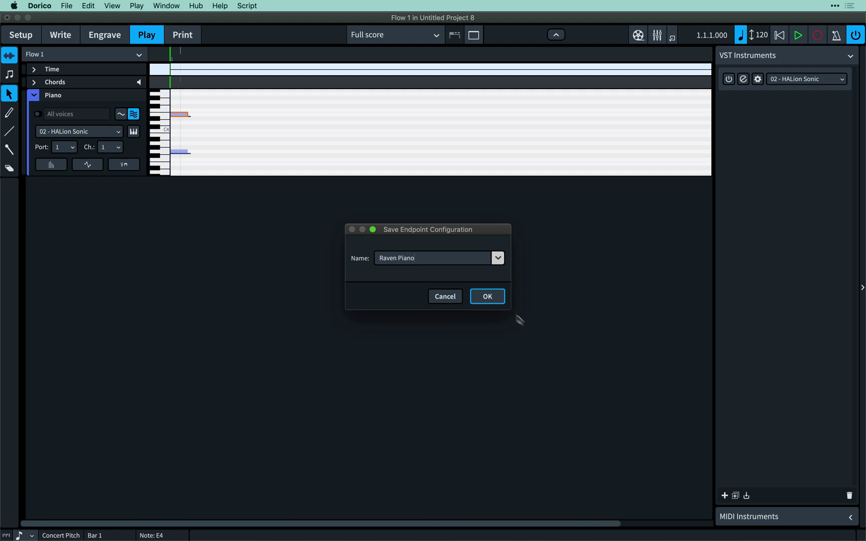
pyautogui.click(487, 297)
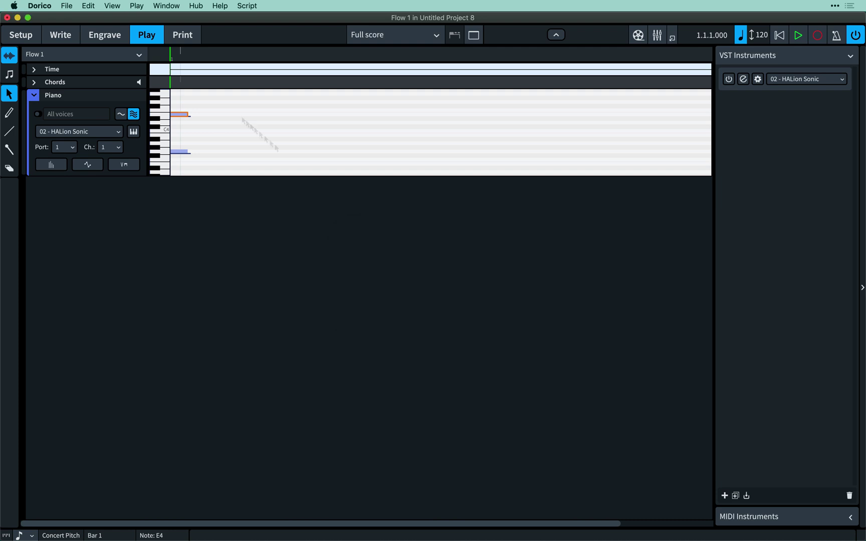
# Start a new playback template with manual Raven Piano and Gregorian Sustain Vocals entries.
pyautogui.click(137, 5)
pyautogui.click(214, 277)
pyautogui.click(269, 347)
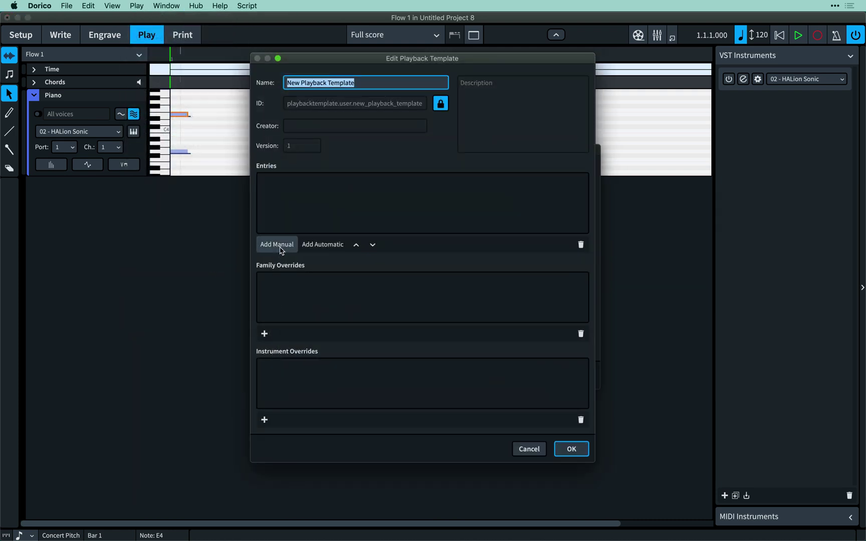
pyautogui.click(280, 246)
pyautogui.click(306, 271)
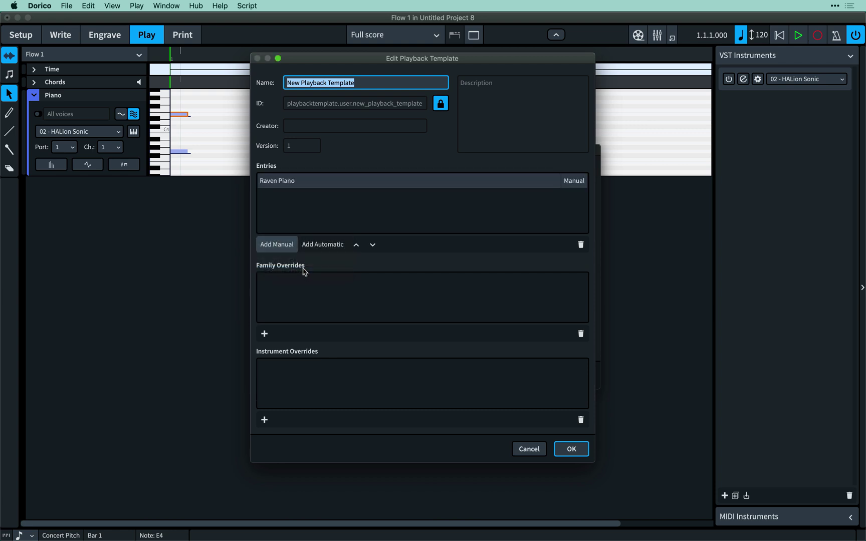
pyautogui.click(280, 245)
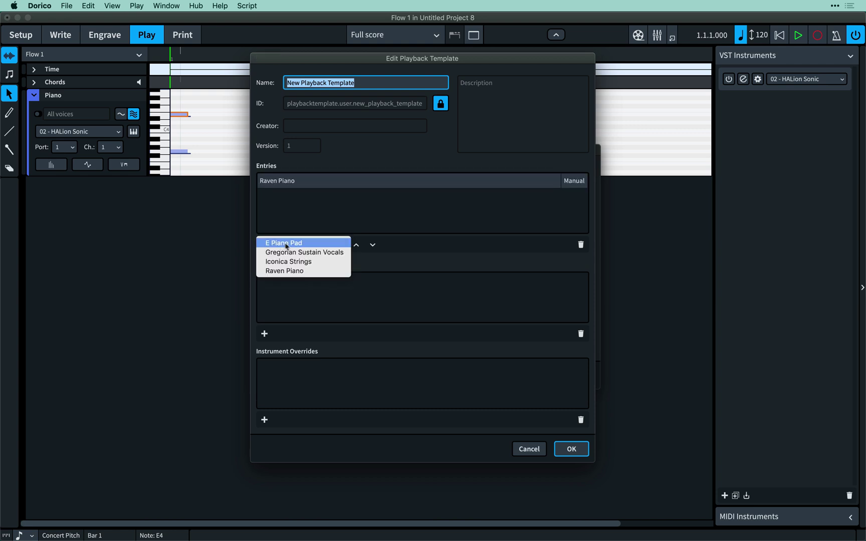
pyautogui.click(310, 252)
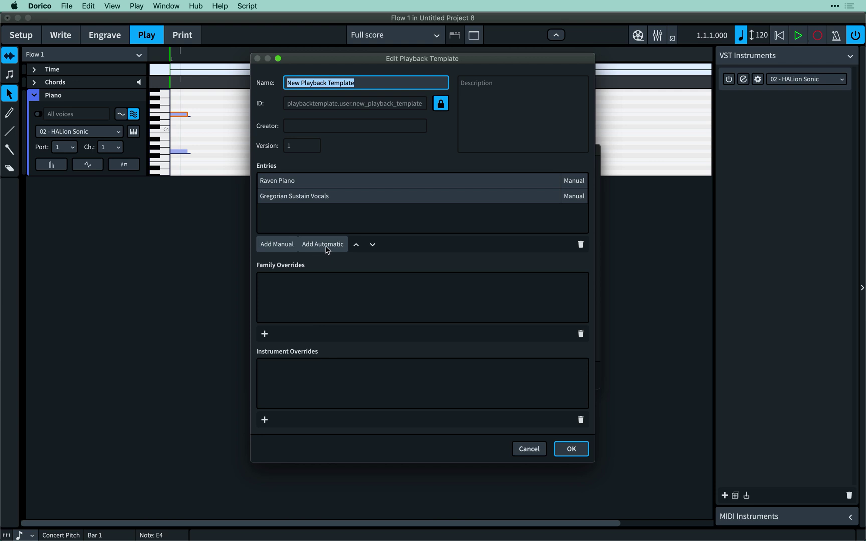
# Add an automatic NotePerformer entry with a Brass family override.
pyautogui.click(324, 247)
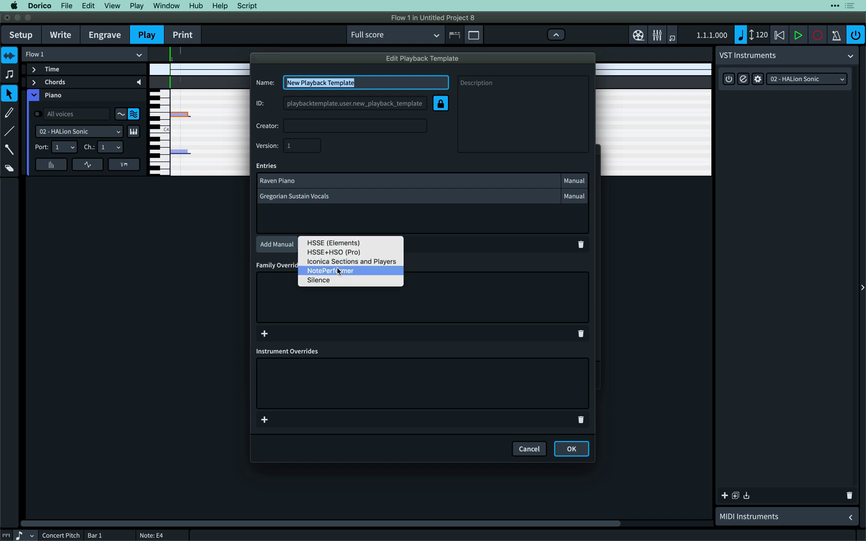
pyautogui.click(335, 271)
pyautogui.click(290, 217)
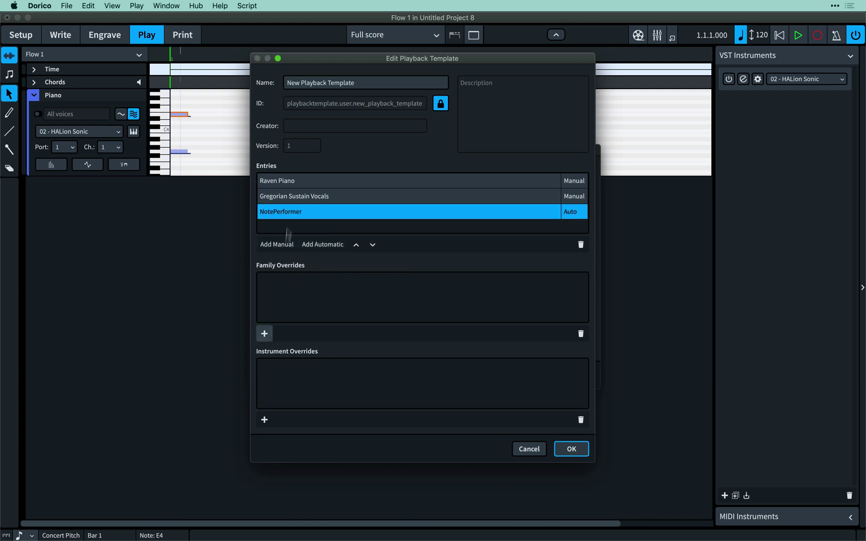
pyautogui.click(265, 332)
pyautogui.click(289, 332)
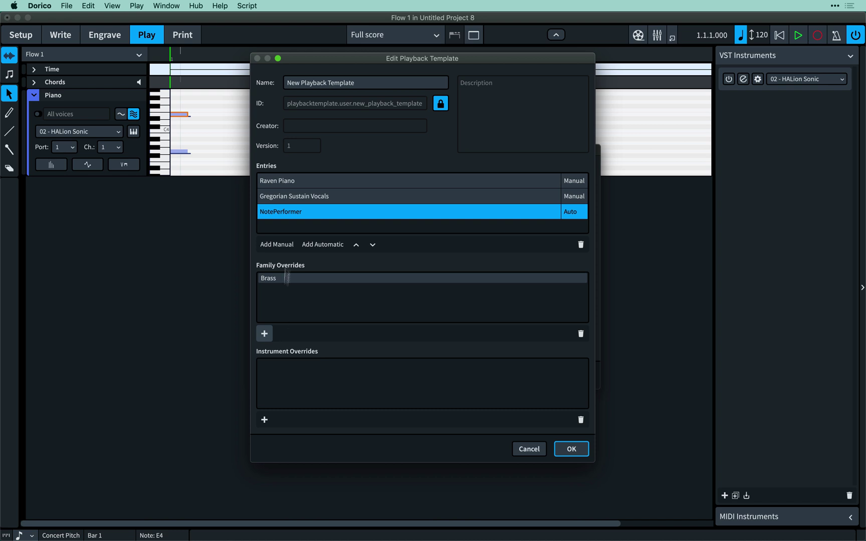
# Add an automatic HSSE+HSO (Pro) entry and name the template 'Piano, Vocals, Horns'.
pyautogui.click(304, 244)
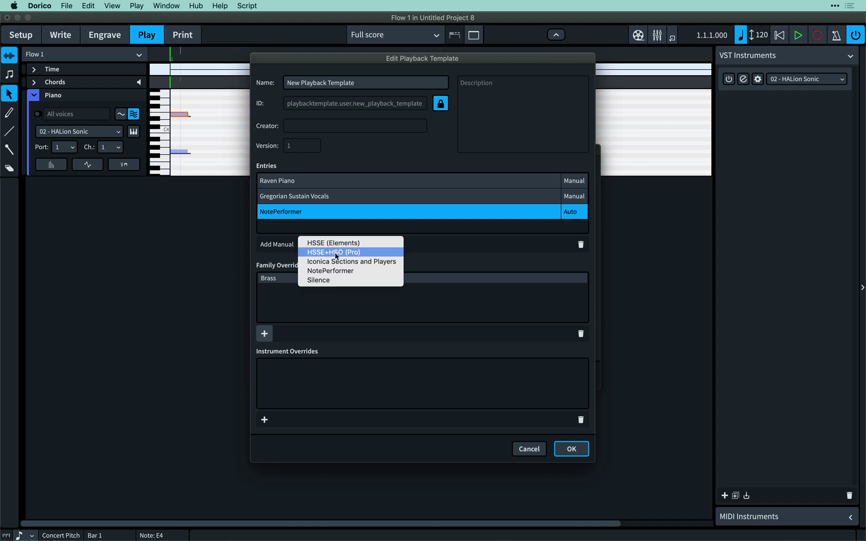
pyautogui.click(316, 252)
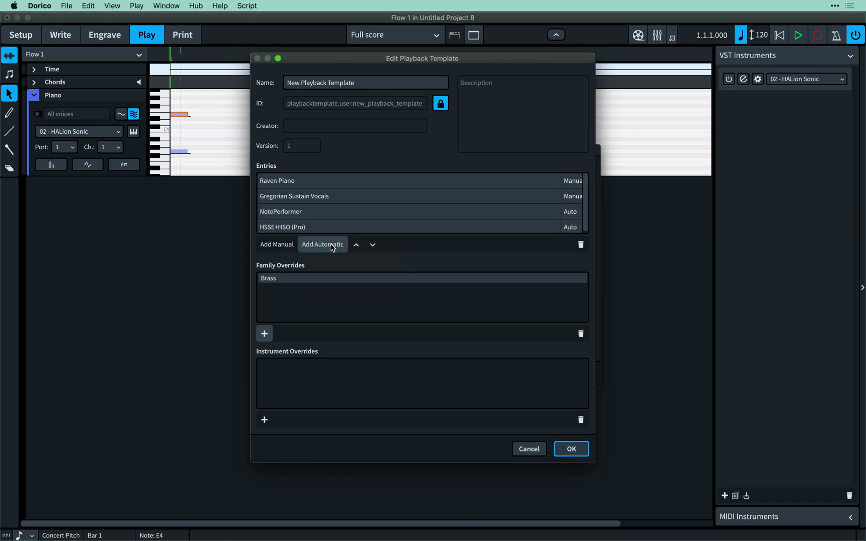
pyautogui.click(359, 82)
pyautogui.write('Piano, Vocals, Horns')
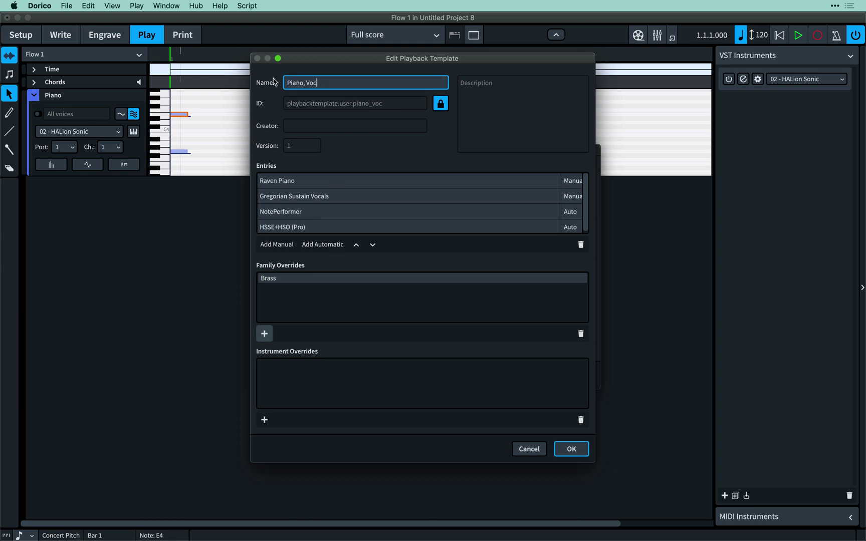
pyautogui.click(570, 449)
# Apply the Piano, Vocals, Horns template and add Tenor and Horn players in Setup.
pyautogui.click(521, 376)
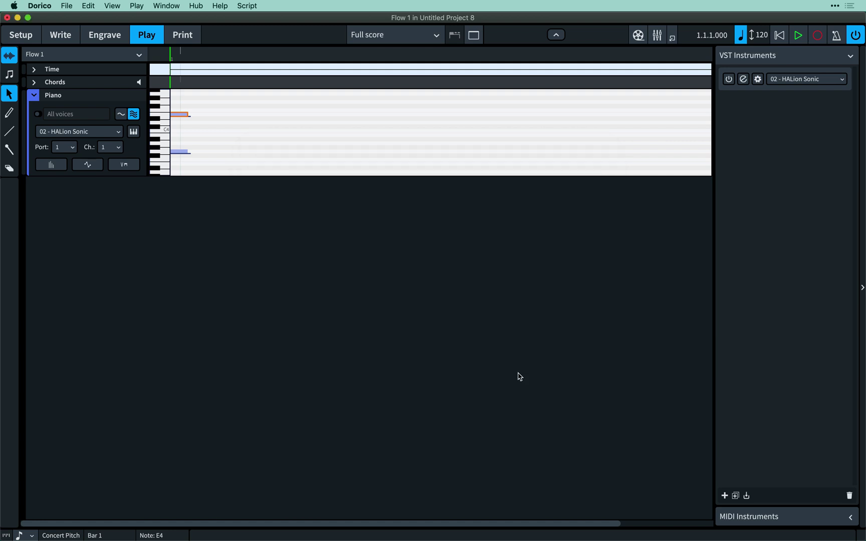
pyautogui.click(27, 40)
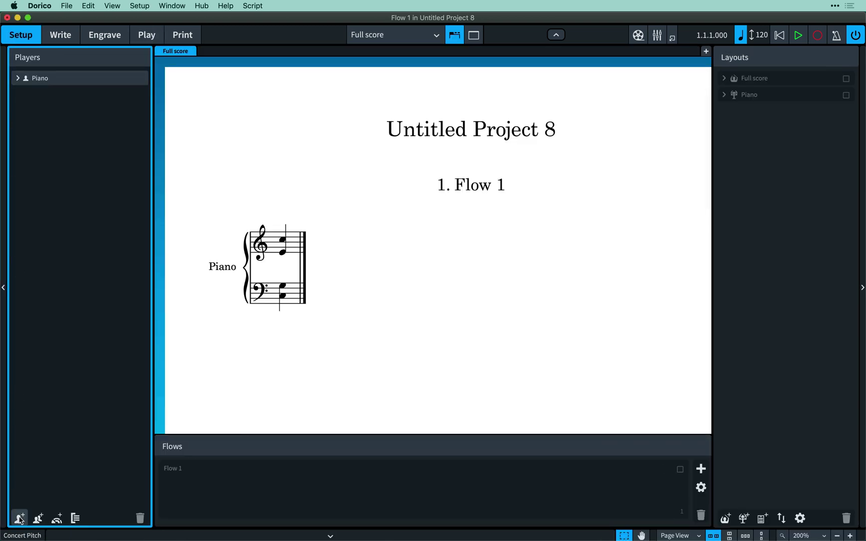
pyautogui.click(37, 519)
pyautogui.write('tenor')
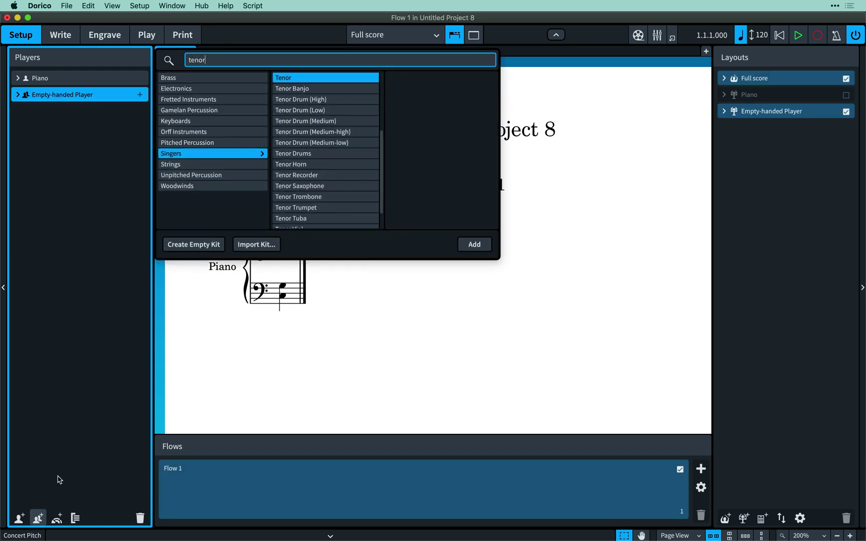
pyautogui.press('Return')
pyautogui.click(20, 519)
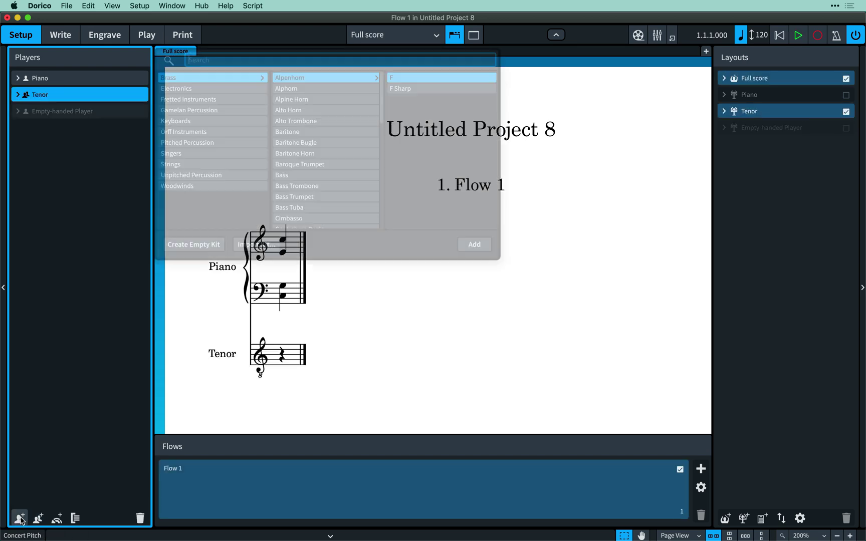
pyautogui.write('horn')
pyautogui.press('Return')
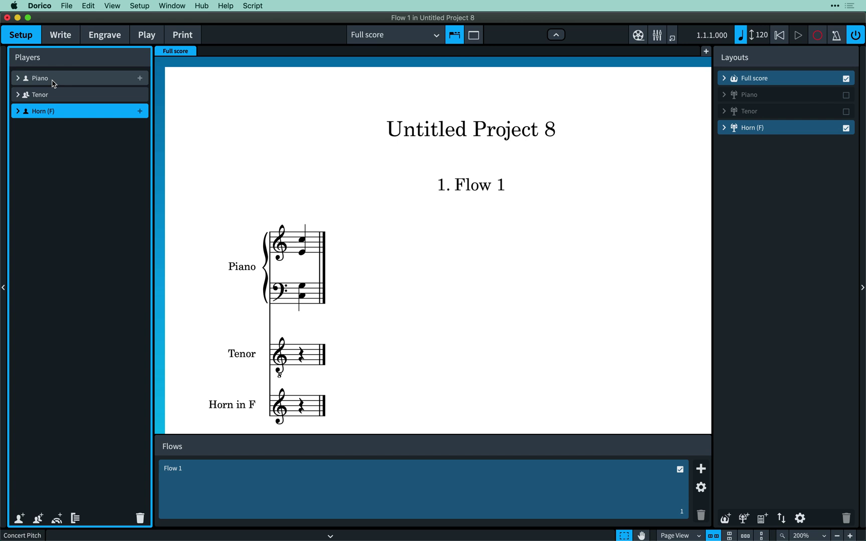
# Move Piano below Horn in F and add the Strings ensemble to the score.
pyautogui.moveTo(54, 83); pyautogui.dragTo(58, 121)
pyautogui.click(57, 519)
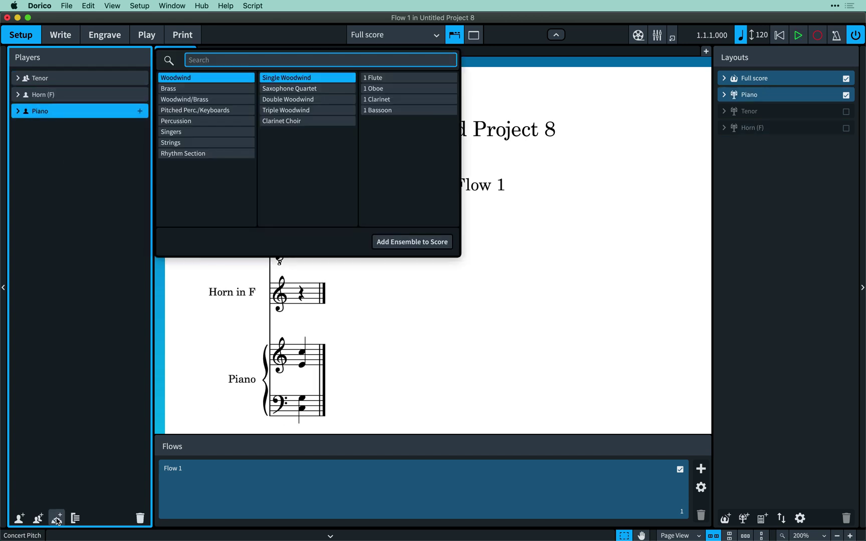
pyautogui.click(195, 143)
pyautogui.click(412, 242)
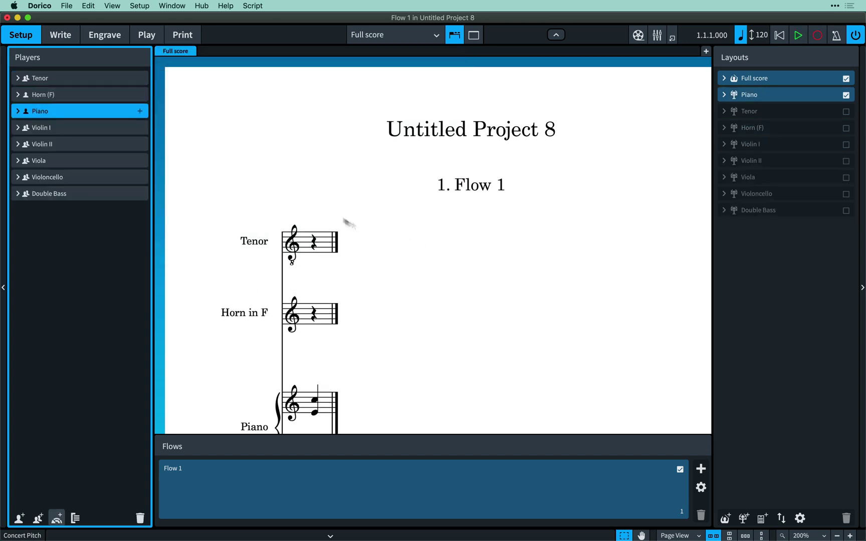
pyautogui.click(149, 36)
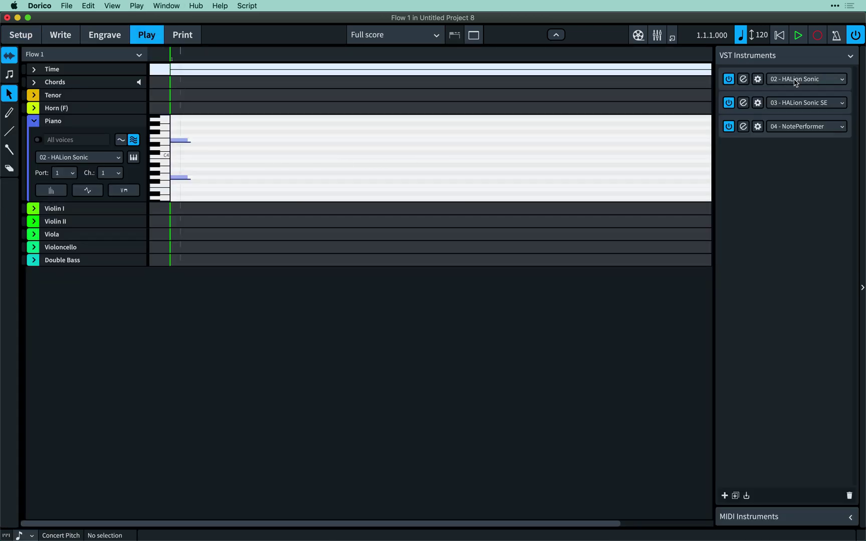
pyautogui.click(743, 104)
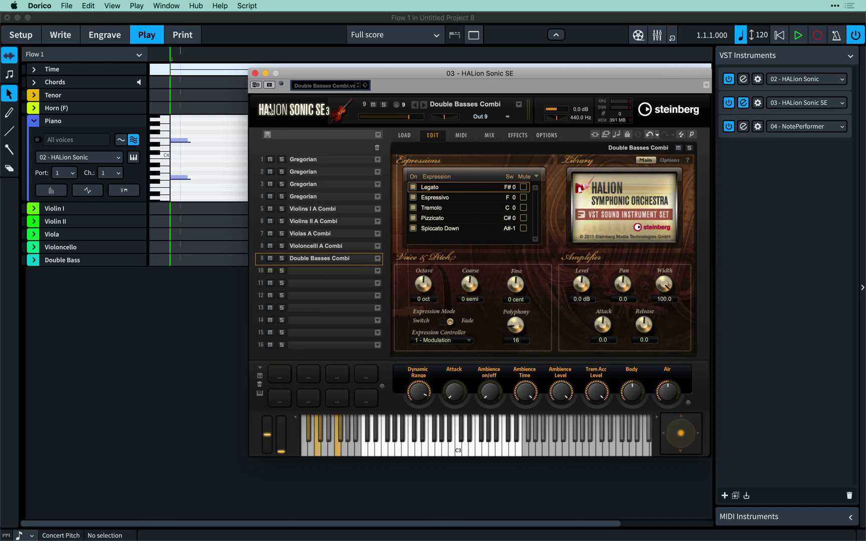
pyautogui.click(255, 73)
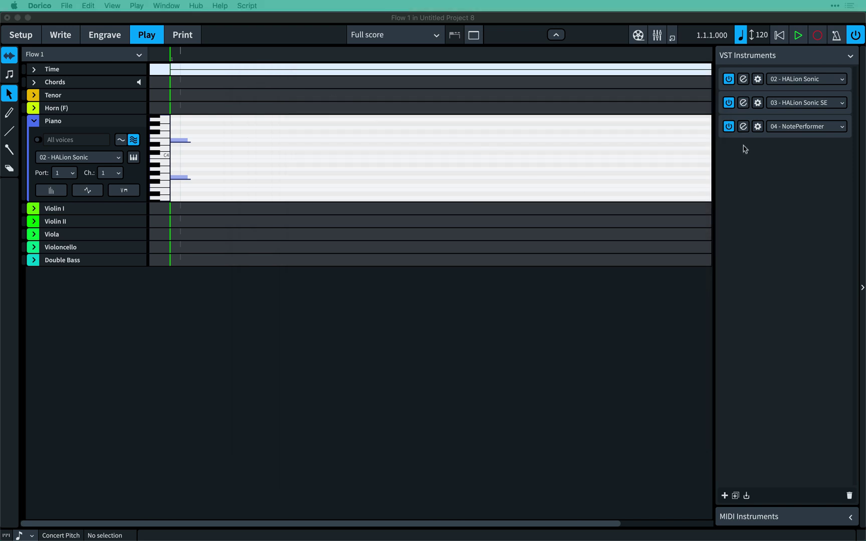
pyautogui.click(763, 131)
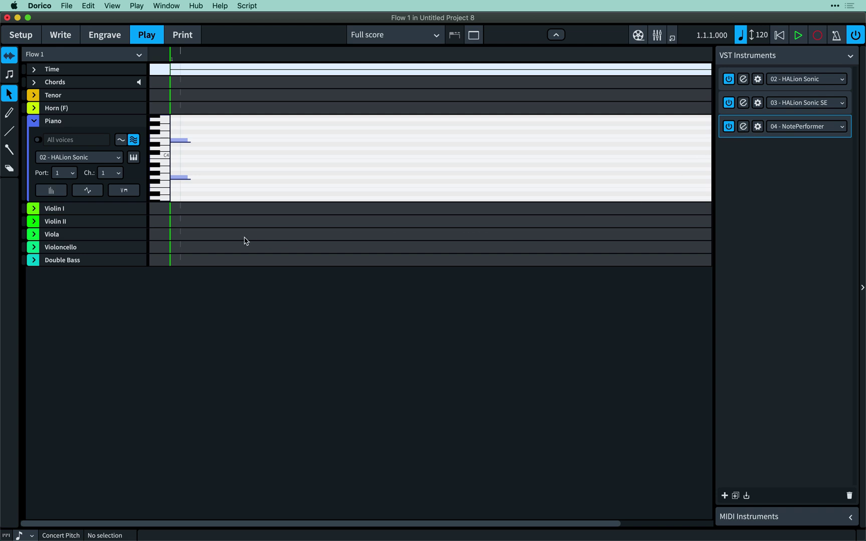
# Set Piano, Vocals, Horns as the default playback template in Preferences > Play.
pyautogui.click(44, 5)
pyautogui.click(65, 33)
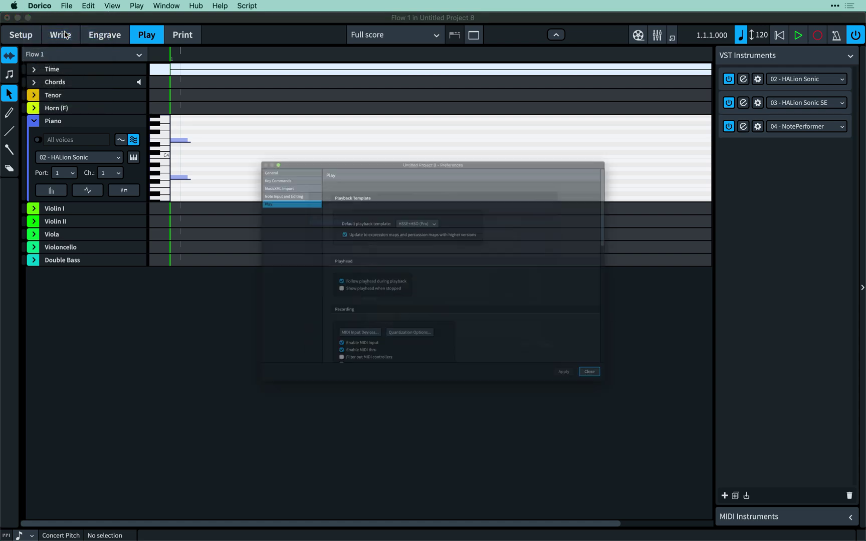
pyautogui.click(407, 193)
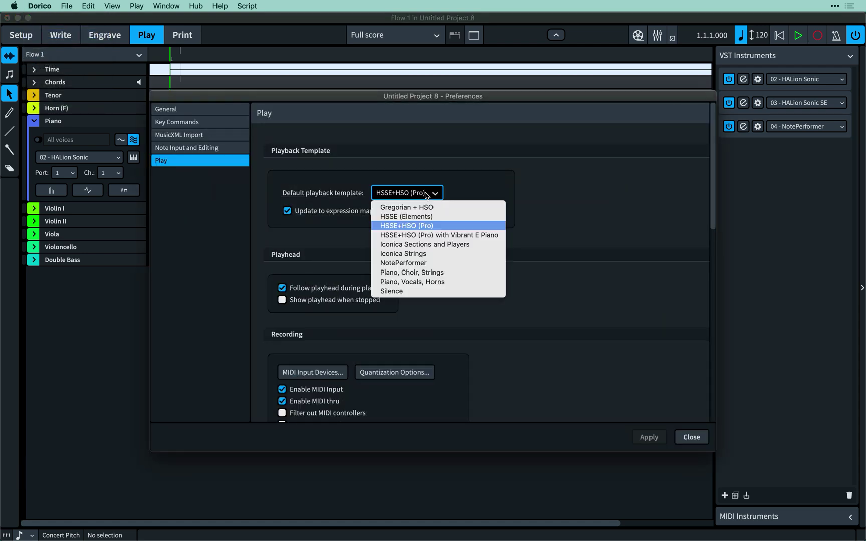
pyautogui.click(456, 283)
pyautogui.press('Escape')
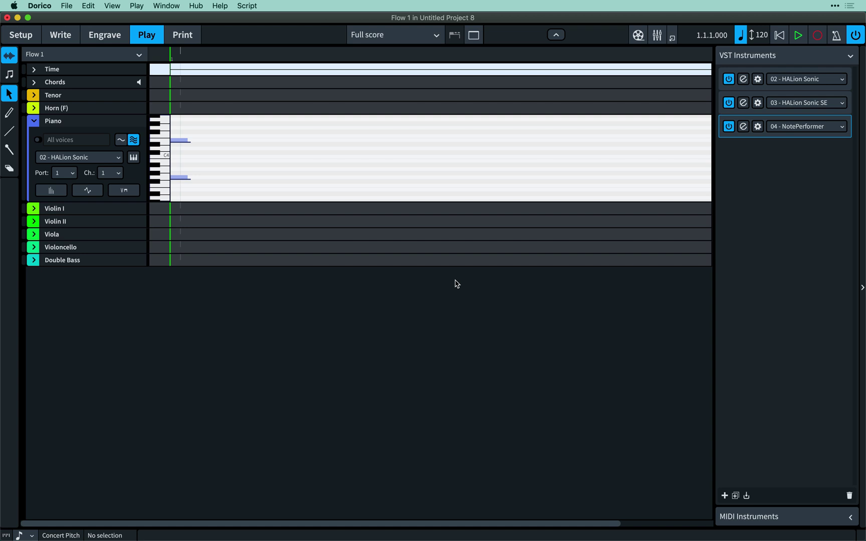
pyautogui.click(143, 7)
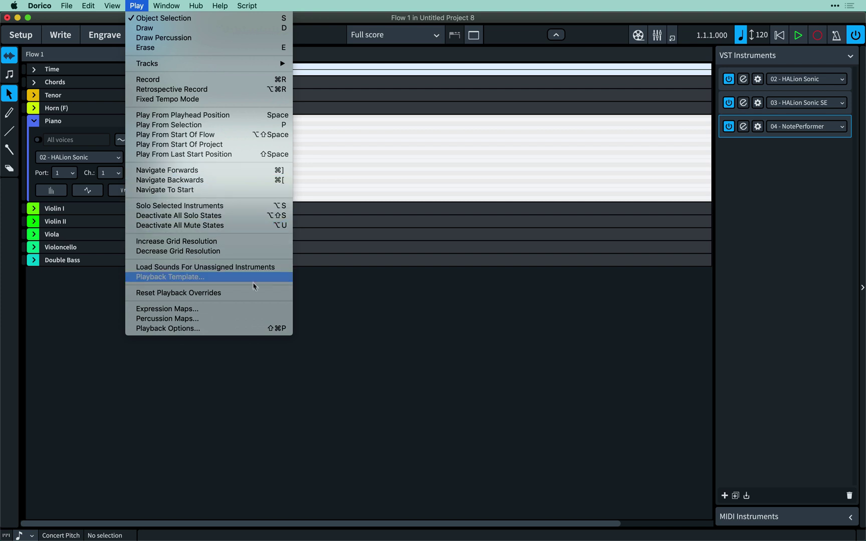
# Open the Expression Maps editor and select the Velocity + Mod Wheel Dynamic map at the end of the list.
pyautogui.click(258, 308)
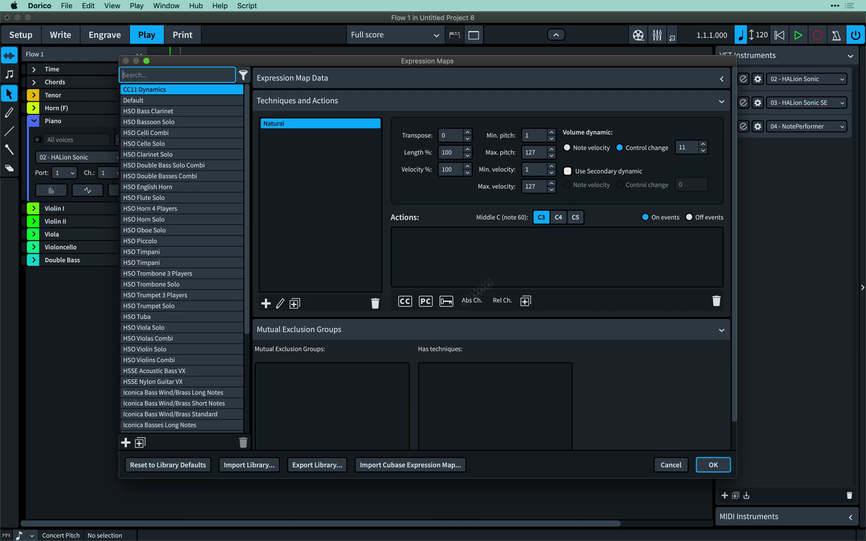
pyautogui.scroll(-5, 250, 386)
pyautogui.scroll(-5, 250, 386)
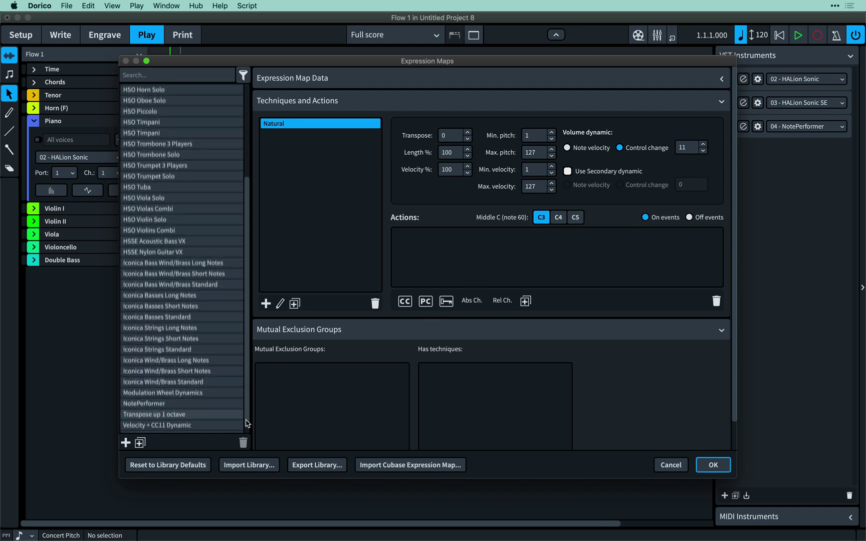
pyautogui.click(207, 428)
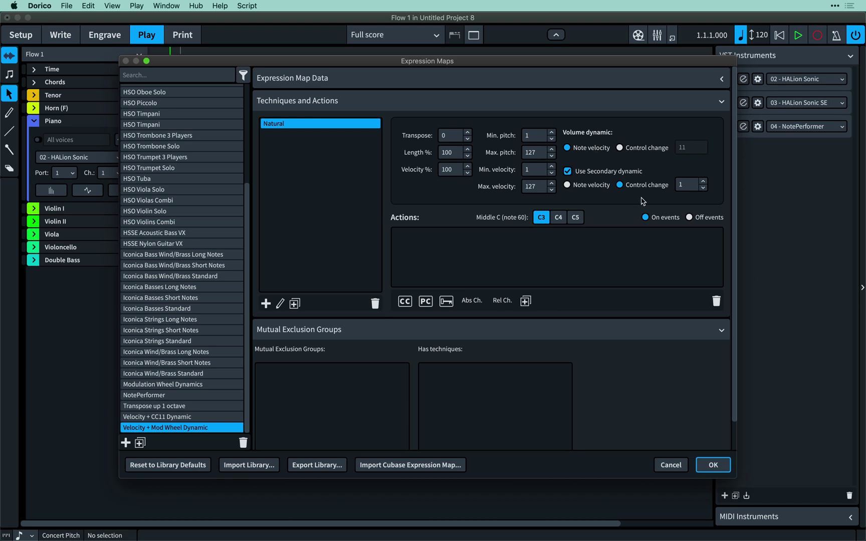
# Add a Pizzicato technique to the Velocity + Mod Wheel Dynamic map.
pyautogui.click(266, 304)
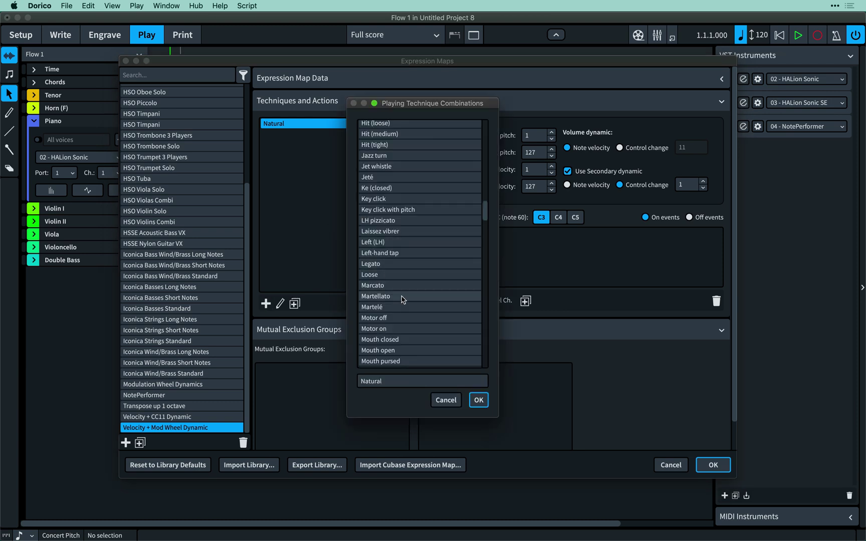
pyautogui.write('pick')
pyautogui.scroll(-3, 402, 300)
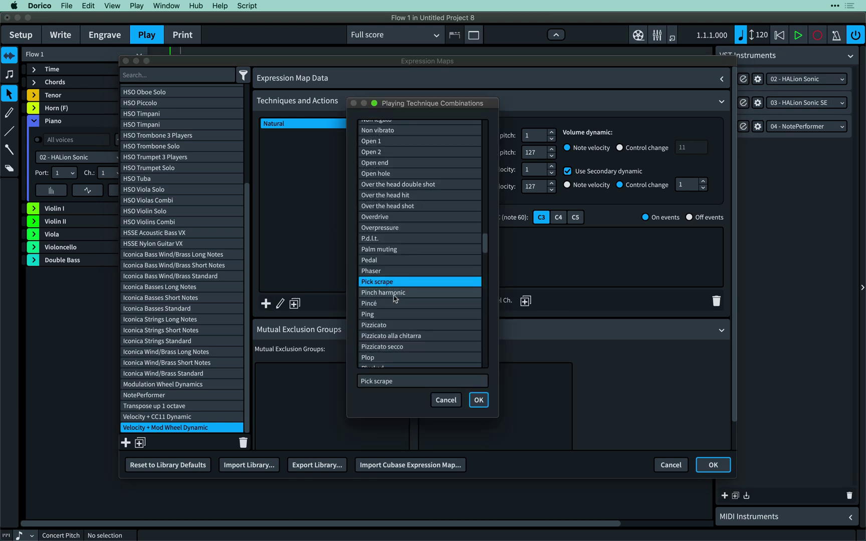
pyautogui.click(386, 325)
pyautogui.click(478, 399)
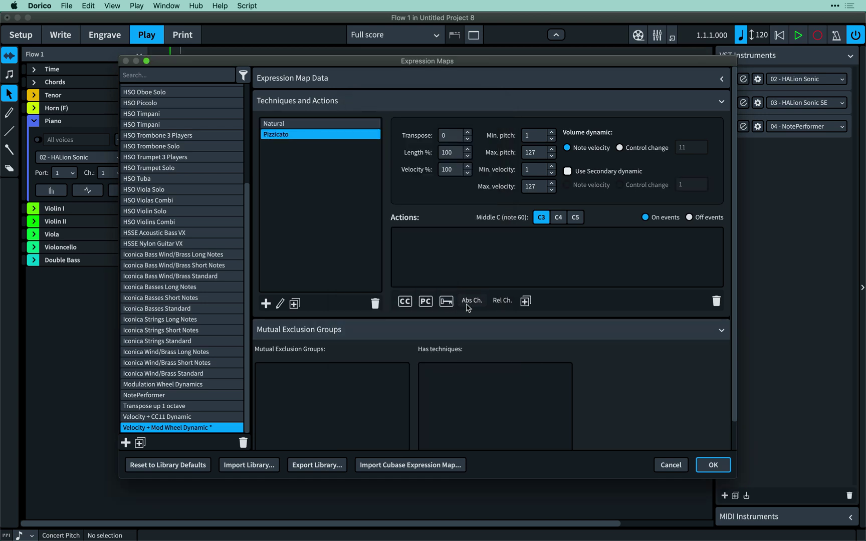
# Give Pizzicato a relative channel switch of 1, replacing a trial absolute switch of 4.
pyautogui.click(447, 303)
pyautogui.click(537, 240)
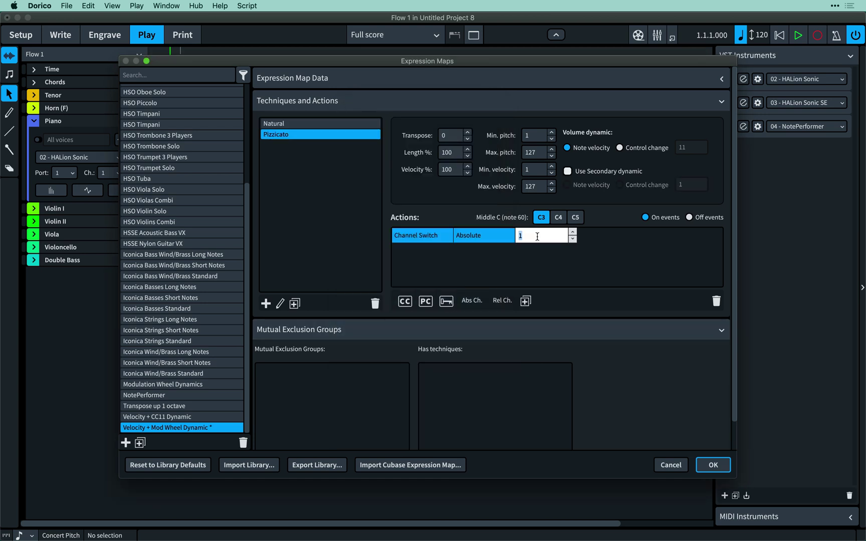
pyautogui.scroll(3, 572, 234)
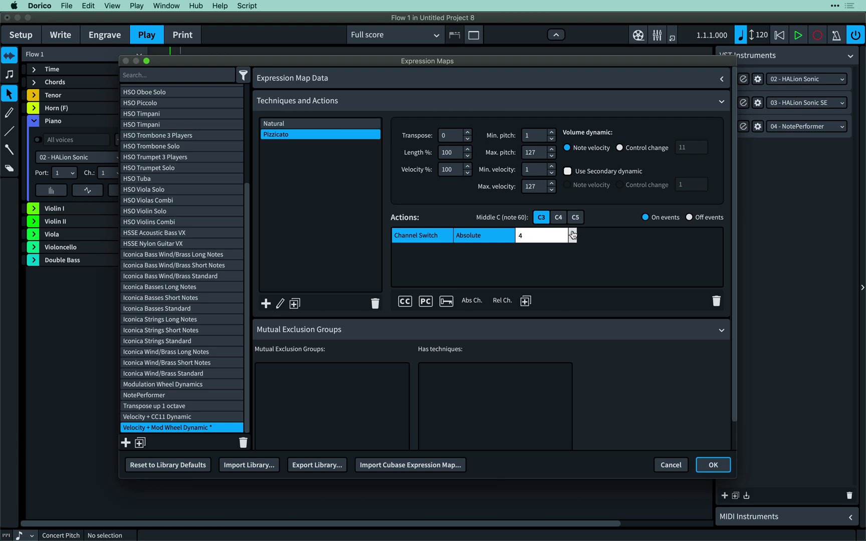
pyautogui.click(517, 251)
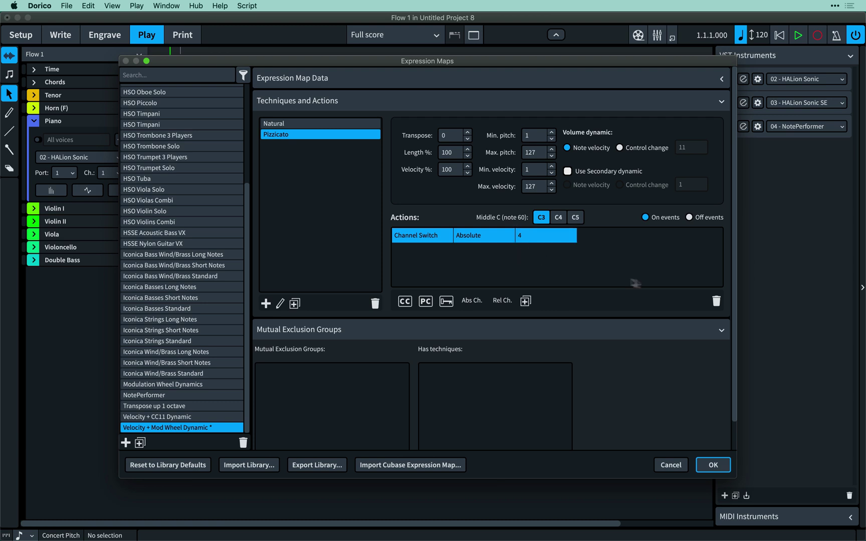
pyautogui.click(716, 300)
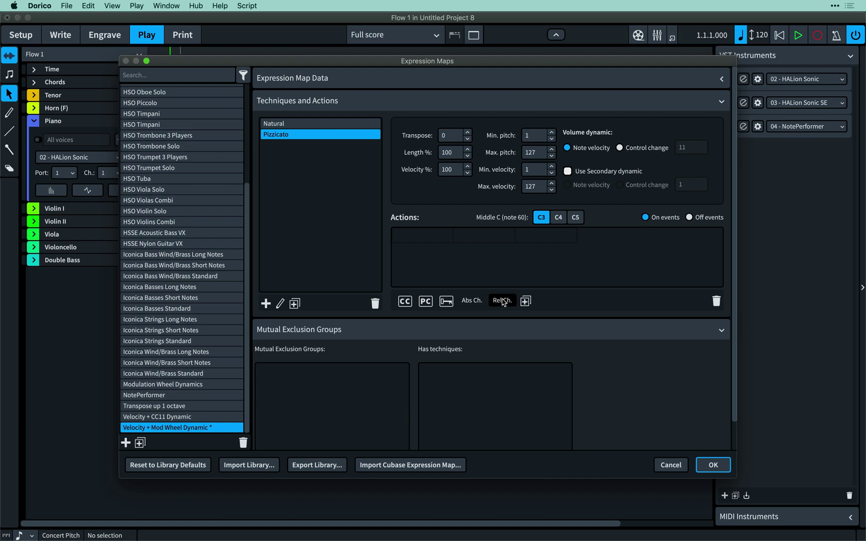
pyautogui.click(502, 300)
pyautogui.click(550, 238)
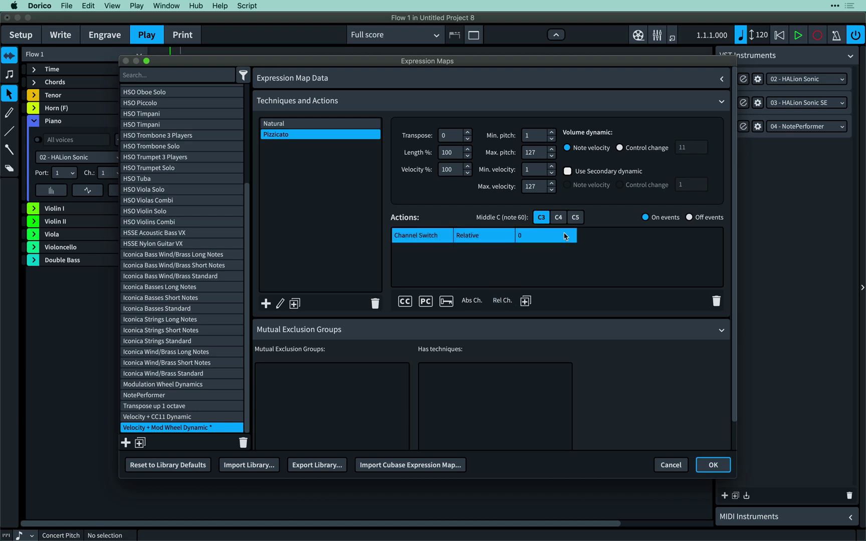
pyautogui.click(573, 233)
pyautogui.click(572, 233)
pyautogui.click(564, 258)
# Create a mutual exclusion group named 'pizz + arco'.
pyautogui.moveTo(735, 278); pyautogui.dragTo(736, 335)
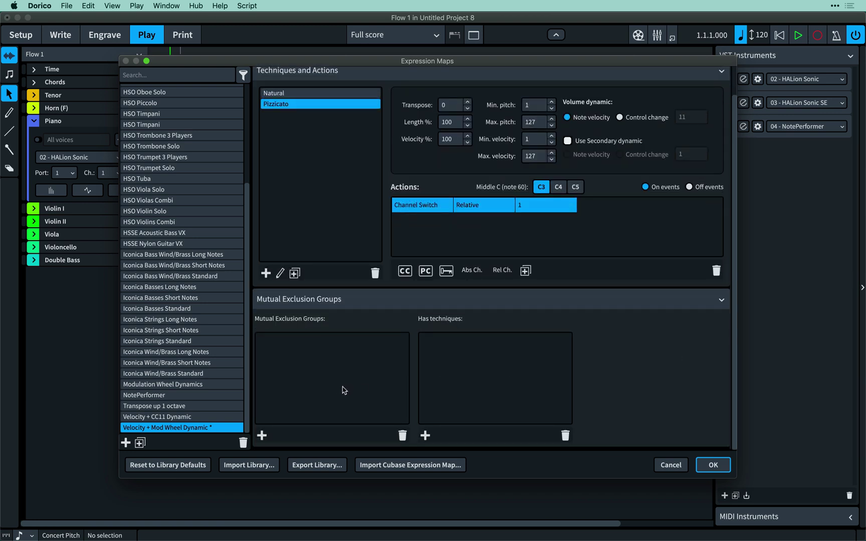
pyautogui.click(262, 436)
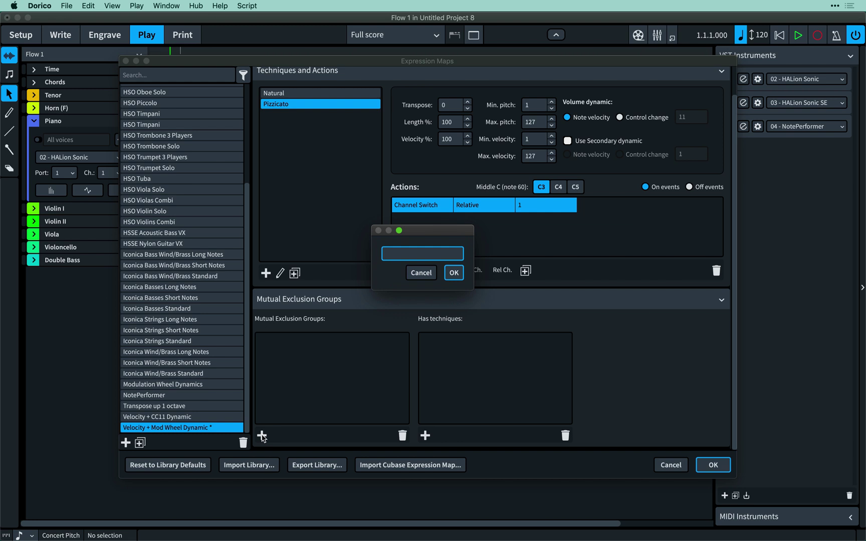
pyautogui.write('pizz + arco')
pyautogui.click(453, 272)
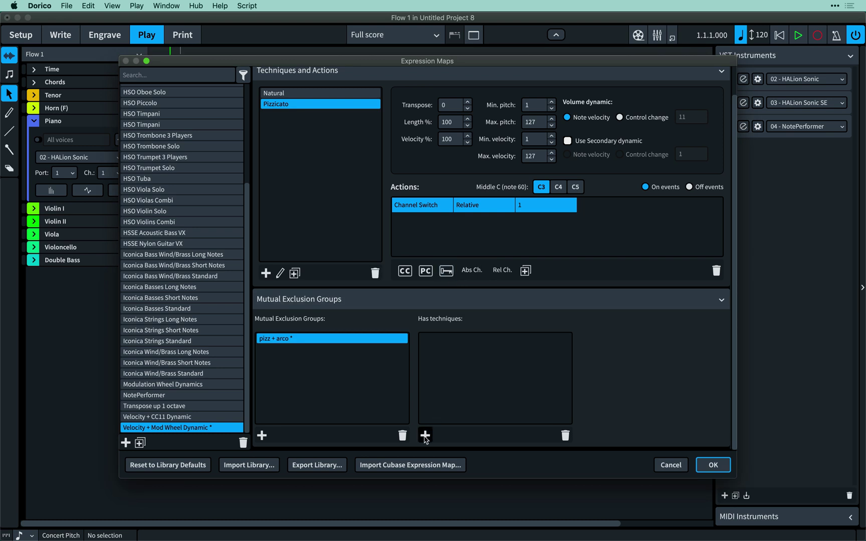
# Add the Bowed and Pizzicato techniques to the pizz + arco group.
pyautogui.click(425, 436)
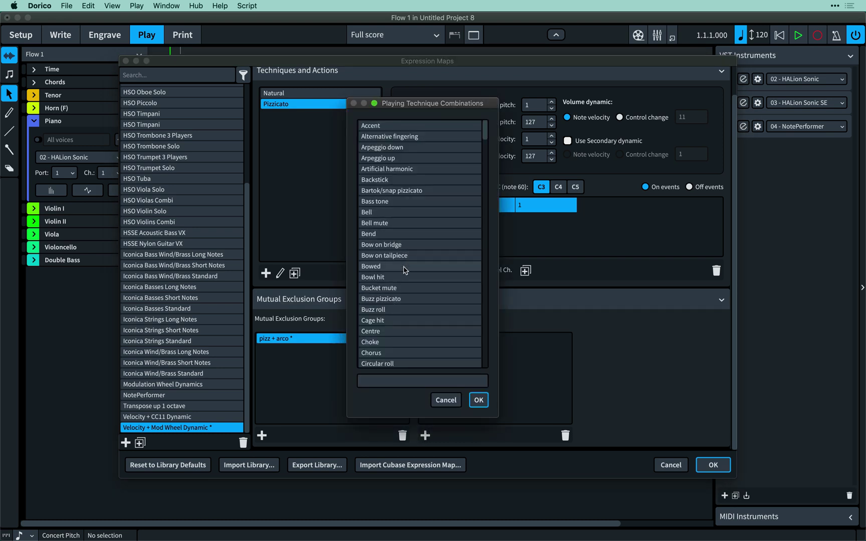
pyautogui.doubleClick(403, 266)
pyautogui.click(425, 436)
pyautogui.scroll(-10, 420, 251)
pyautogui.click(416, 361)
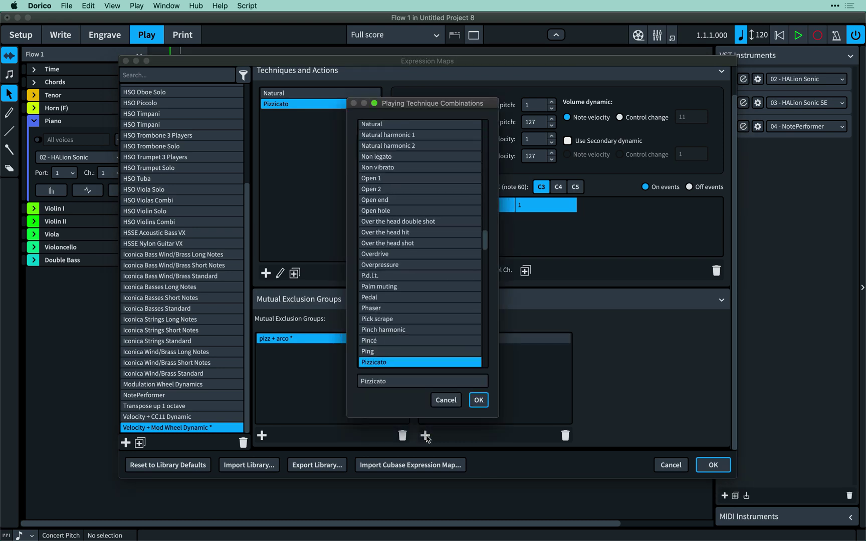
pyautogui.click(472, 399)
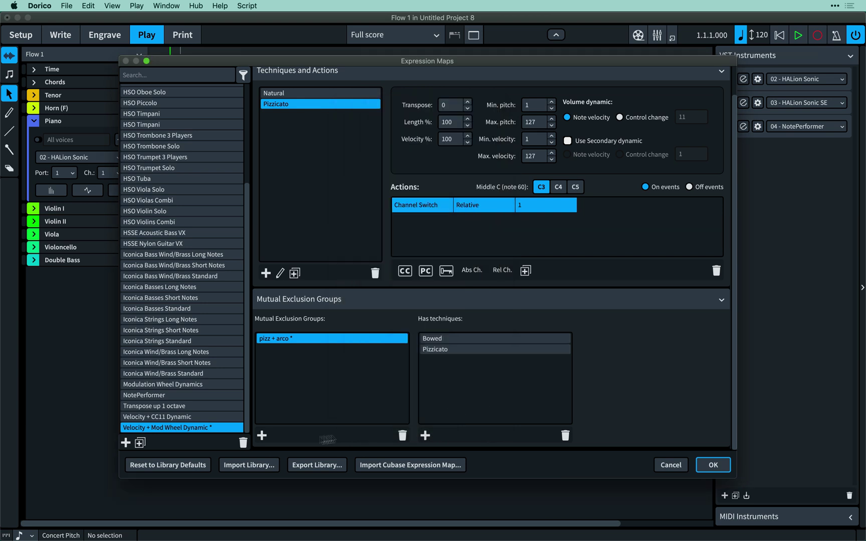
pyautogui.click(262, 436)
# Name the second group 'mutes' and add Bell mute to it.
pyautogui.write('mutes')
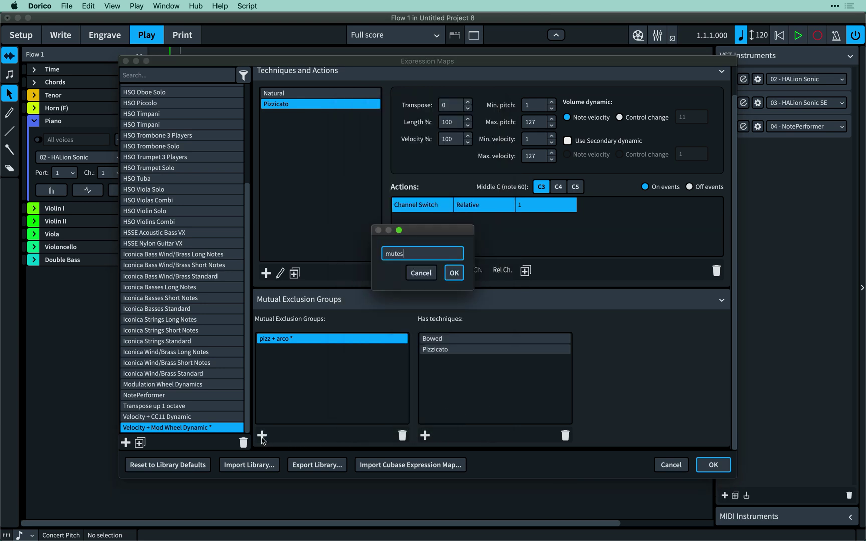
pyautogui.press('Return')
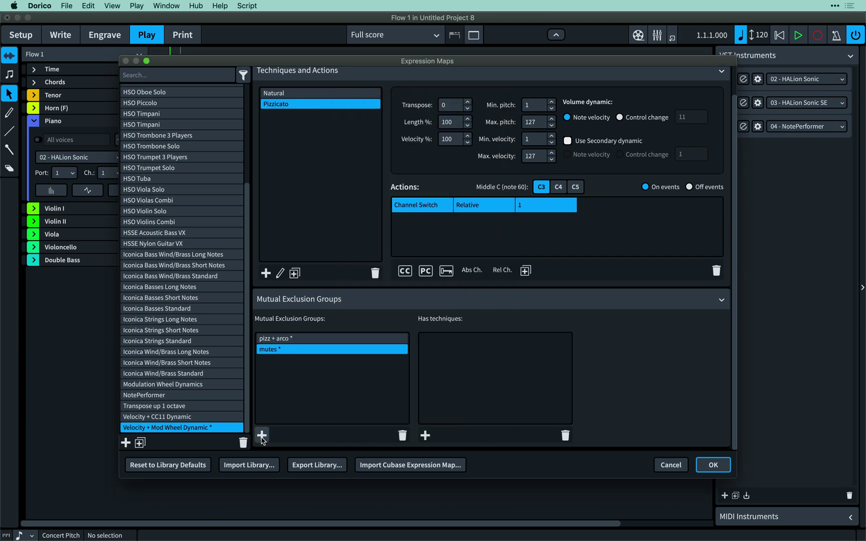
pyautogui.click(424, 435)
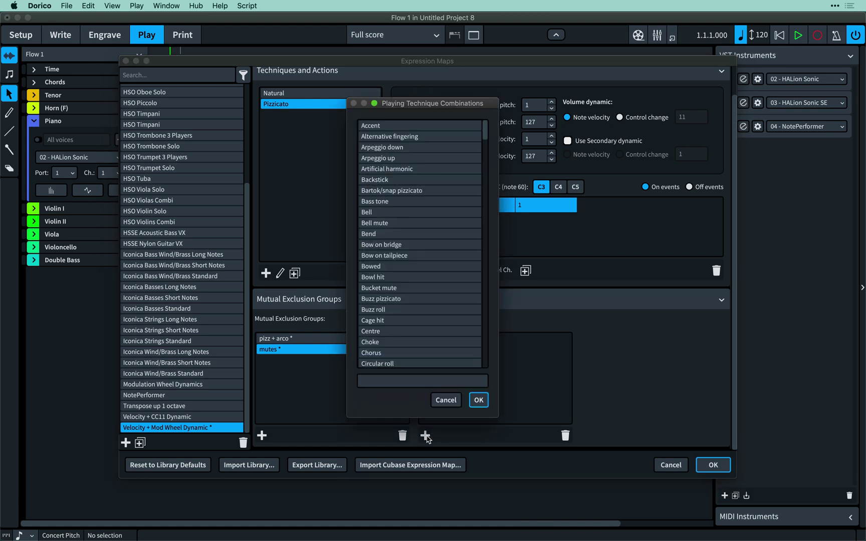
pyautogui.doubleClick(389, 223)
# Add Cup mute and Plunger mute to the mutes group.
pyautogui.click(425, 435)
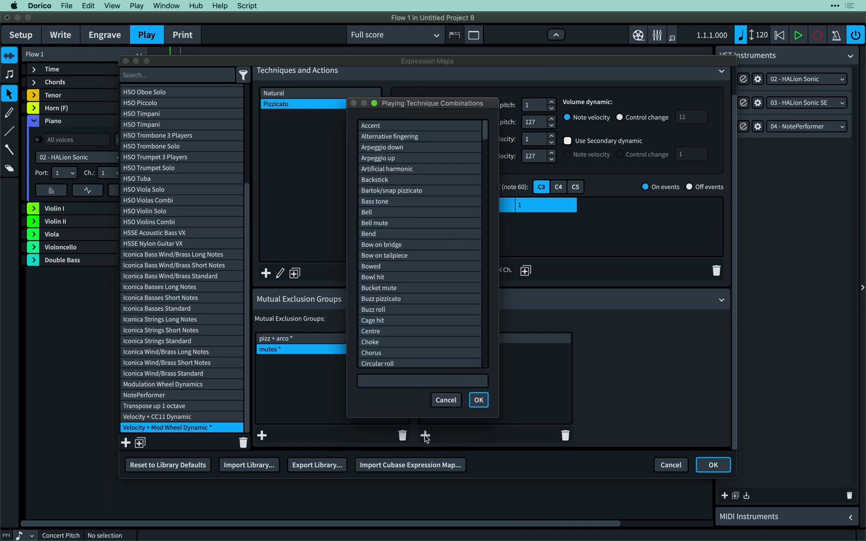
pyautogui.scroll(-5, 415, 331)
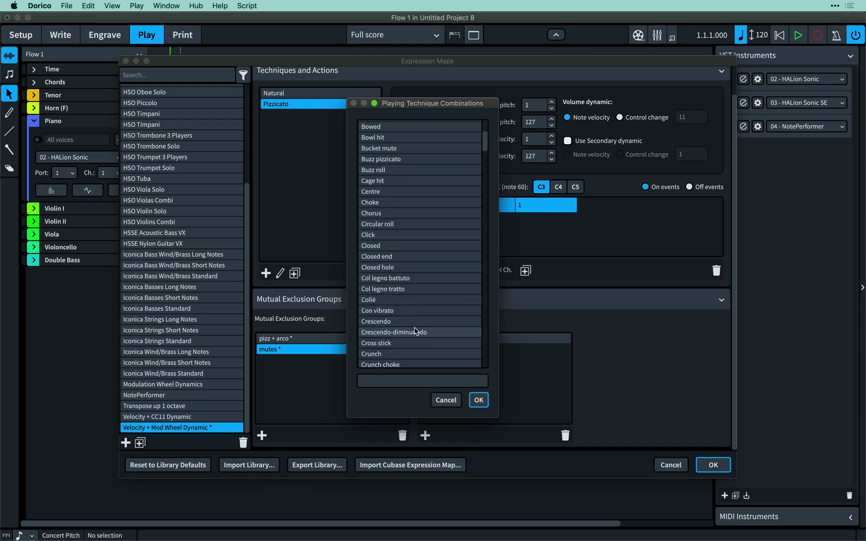
pyautogui.scroll(-5, 414, 332)
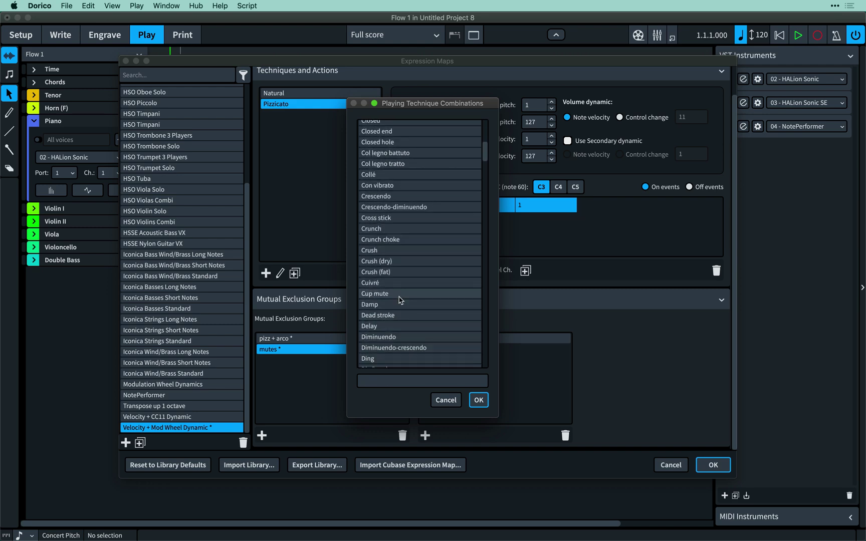
pyautogui.doubleClick(399, 300)
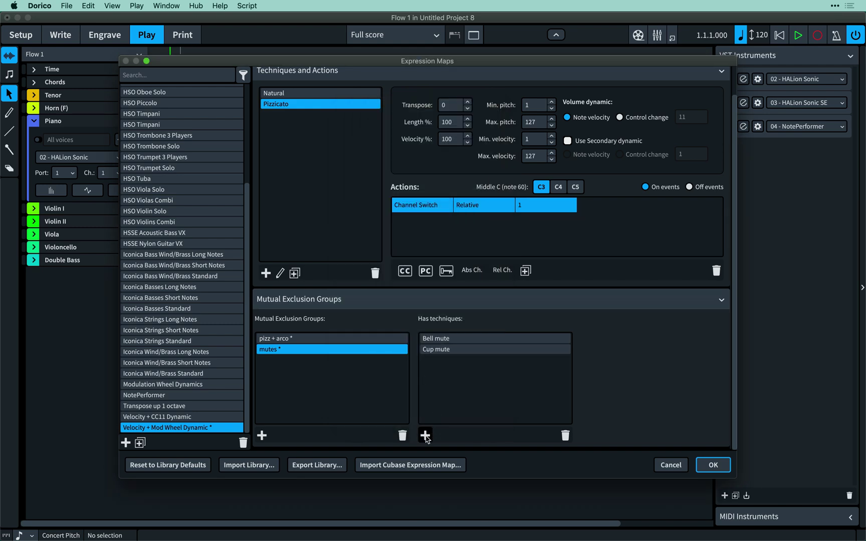
pyautogui.click(425, 435)
pyautogui.press('p')
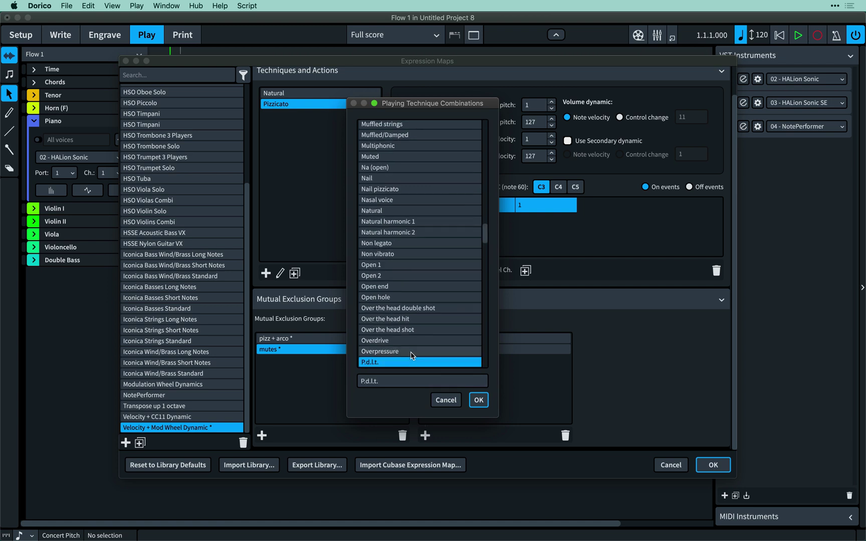
pyautogui.scroll(-5, 415, 355)
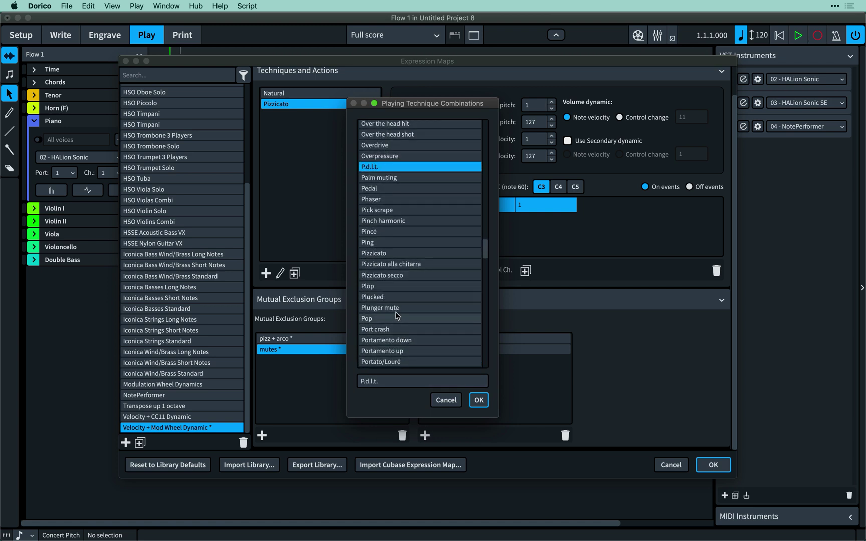
pyautogui.doubleClick(396, 307)
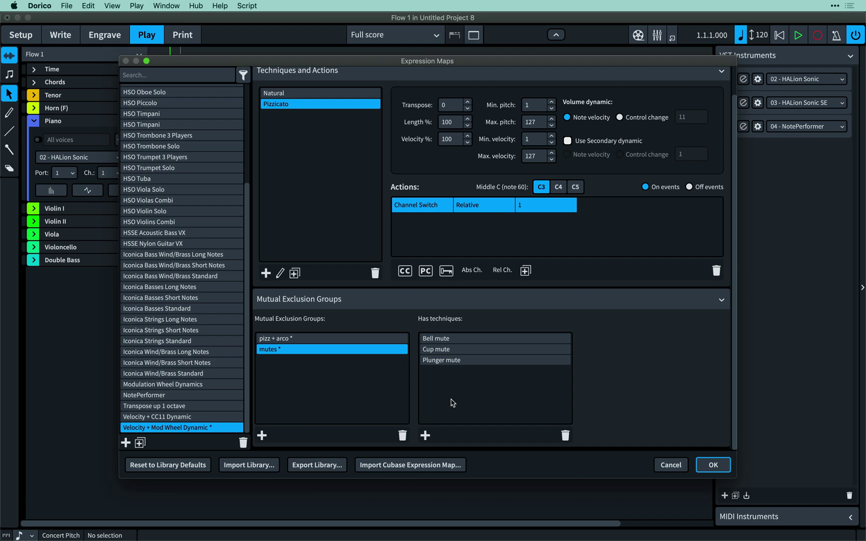